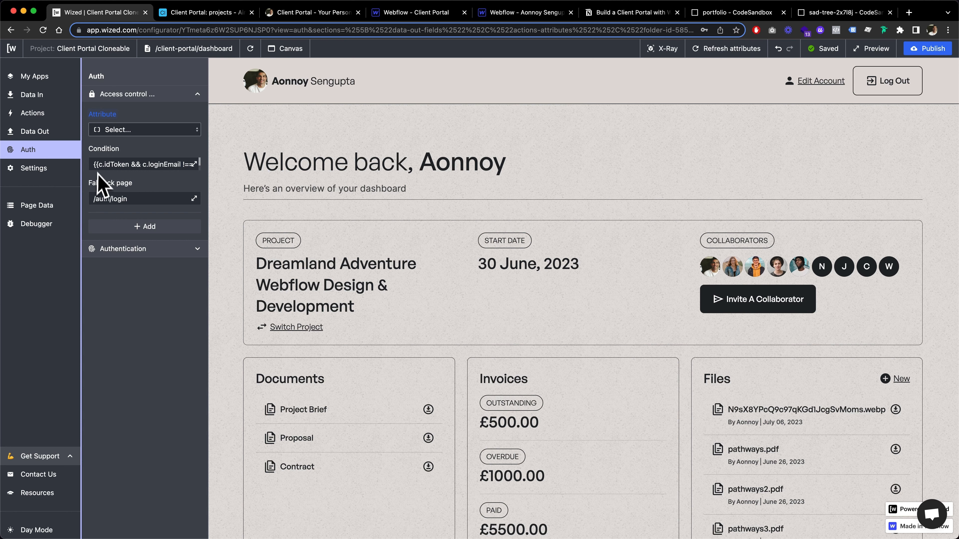
Create a new action named Logout and apply it to the logout_button attribute.
{"action": "left_click", "coordinate": [39, 114]}
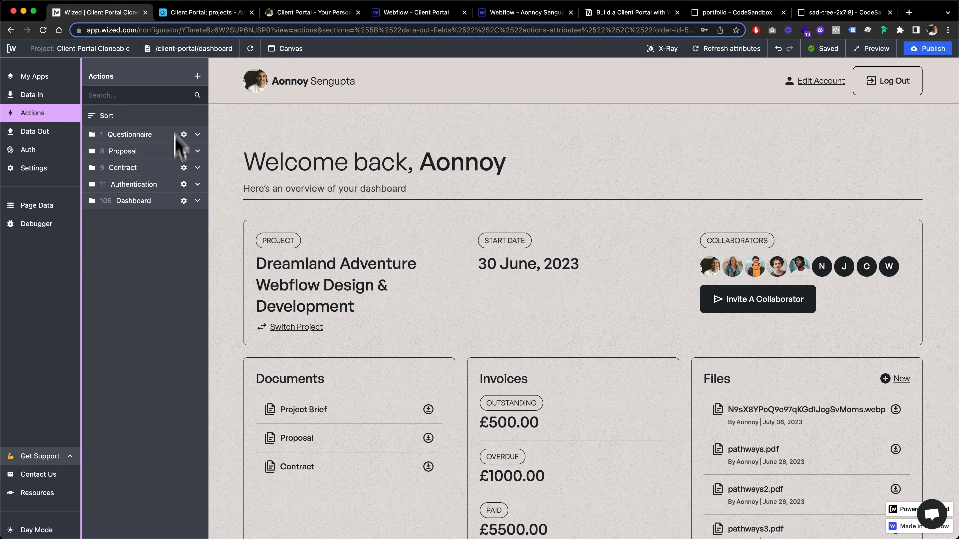
{"action": "left_click", "coordinate": [198, 76]}
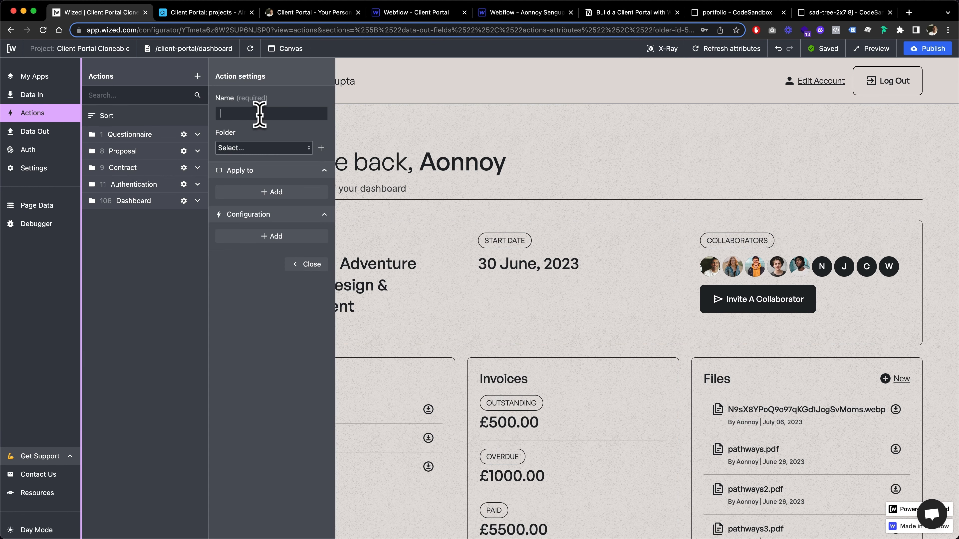
{"action": "left_click", "coordinate": [45, 119]}
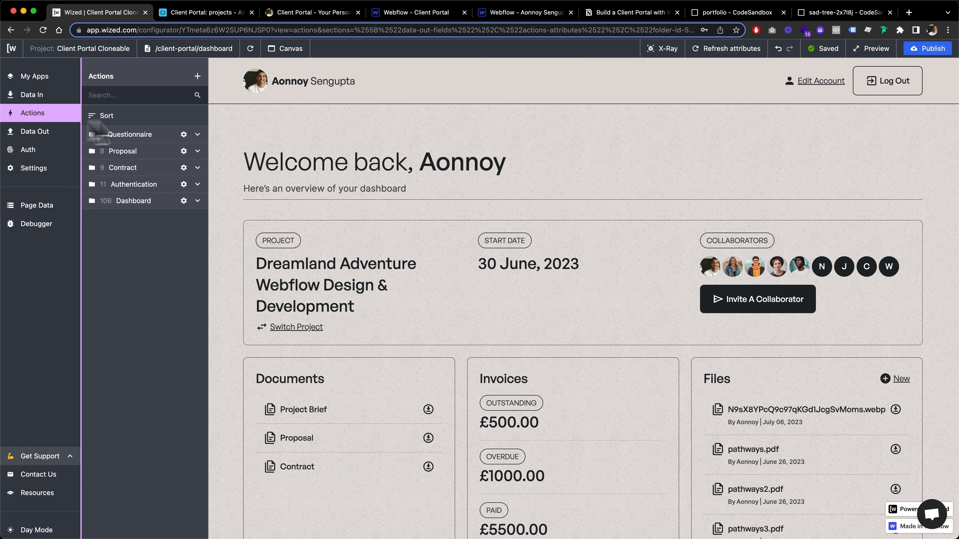
{"action": "left_click", "coordinate": [197, 76]}
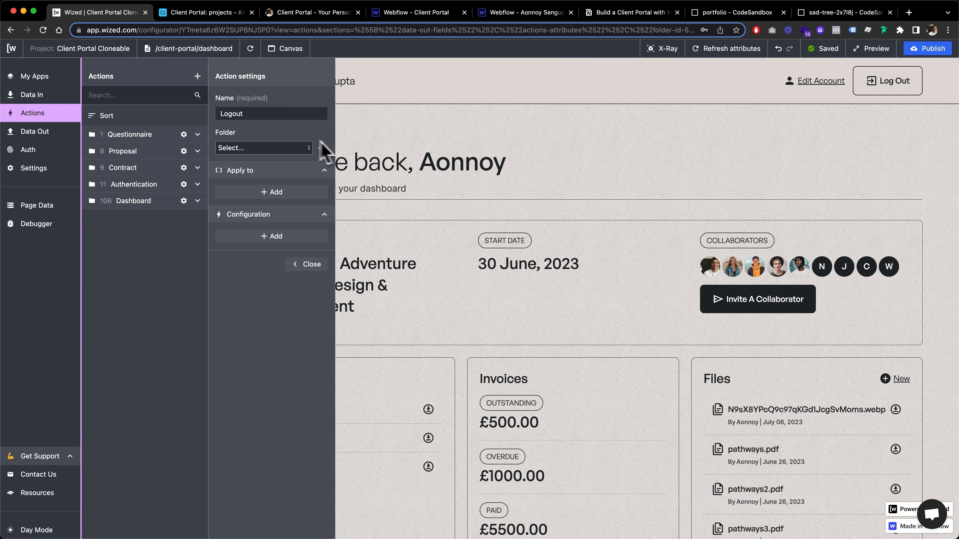
{"action": "left_click", "coordinate": [266, 193]}
{"action": "left_click", "coordinate": [260, 208]}
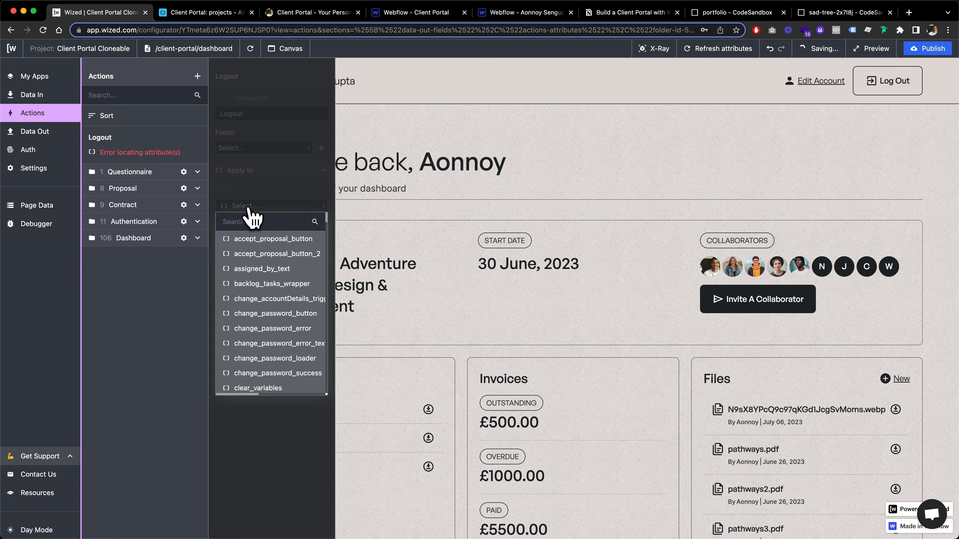
{"action": "type", "text": "logout"}
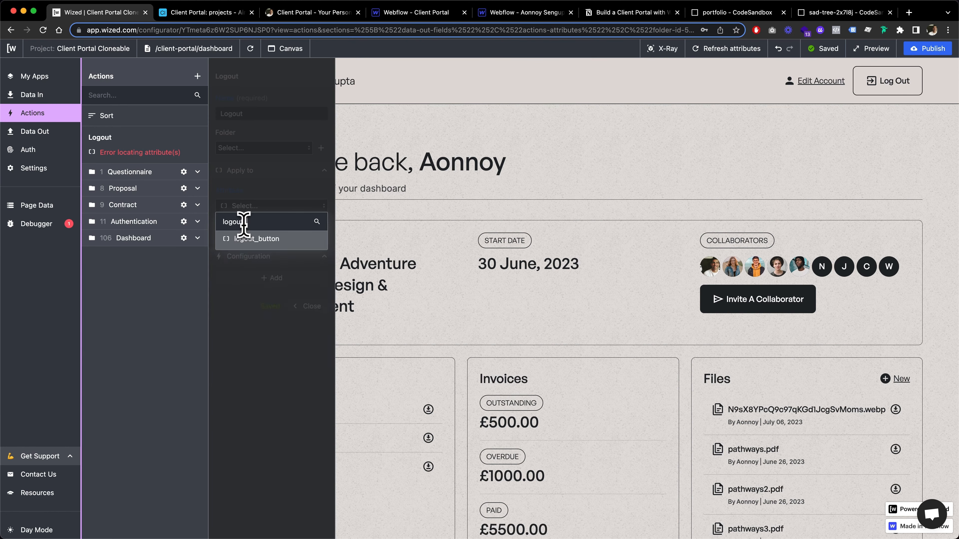
{"action": "type", "text": "_button"}
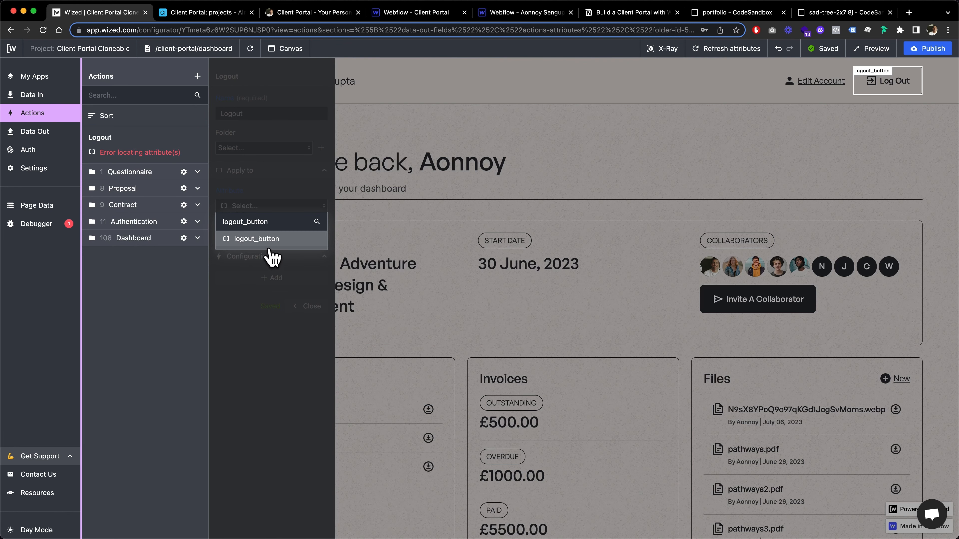
{"action": "left_click", "coordinate": [265, 241]}
Configure the Logout action to set the c.idToken cookie to undefined on click.
{"action": "left_click", "coordinate": [259, 280]}
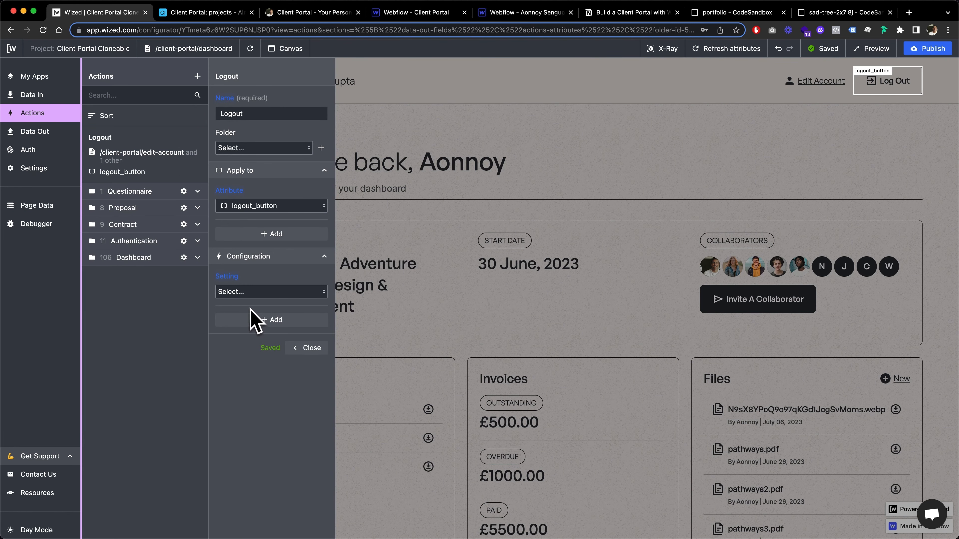
{"action": "left_click", "coordinate": [253, 293]}
{"action": "left_click", "coordinate": [256, 322]}
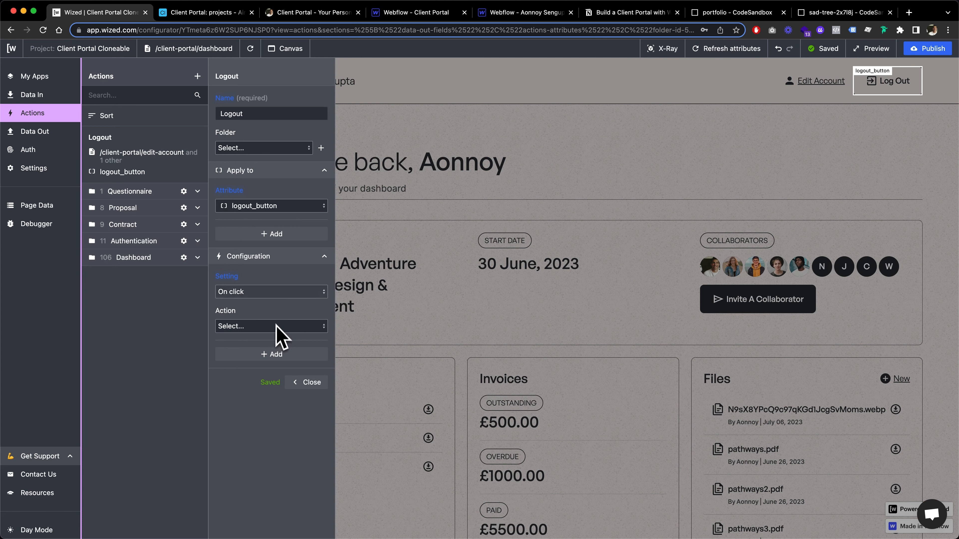
{"action": "left_click", "coordinate": [264, 327]}
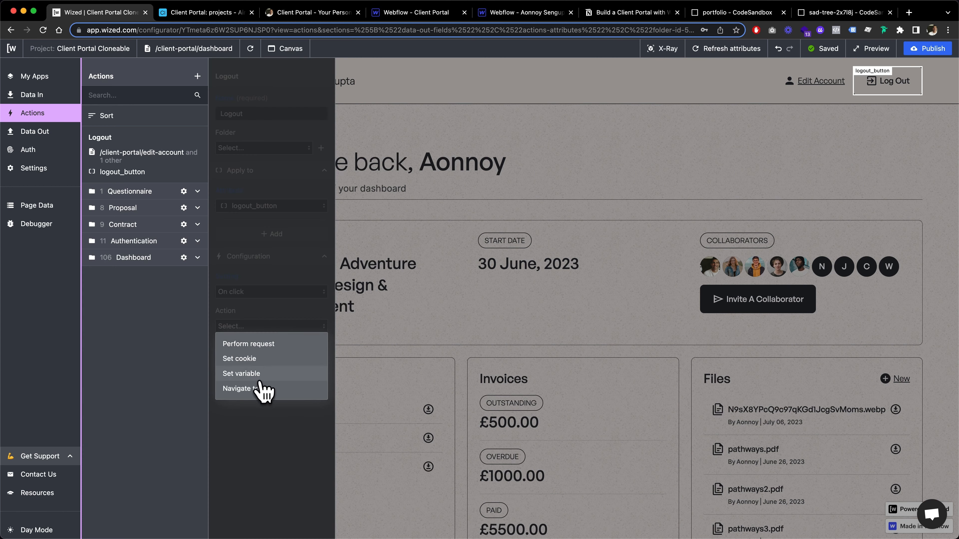
{"action": "left_click", "coordinate": [257, 359]}
{"action": "left_click", "coordinate": [264, 378]}
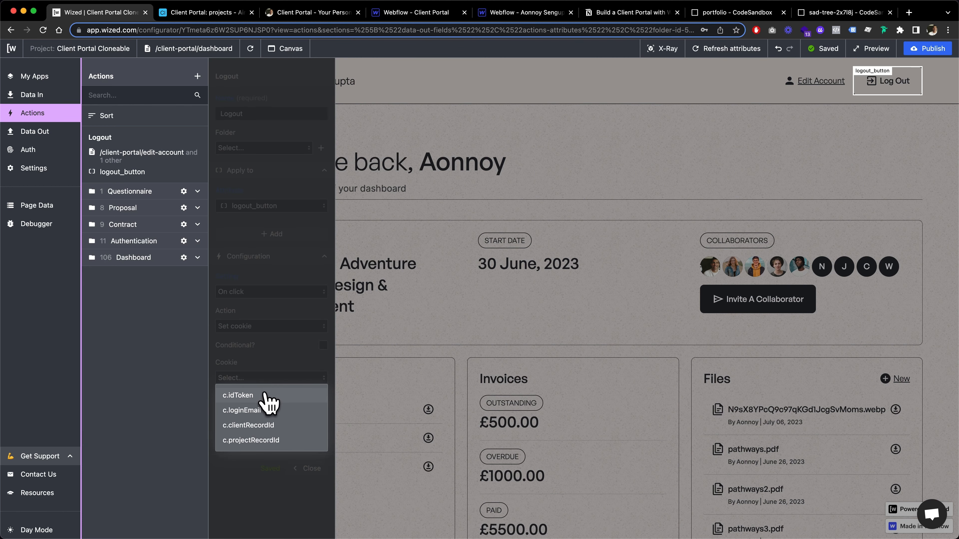
{"action": "left_click", "coordinate": [256, 395]}
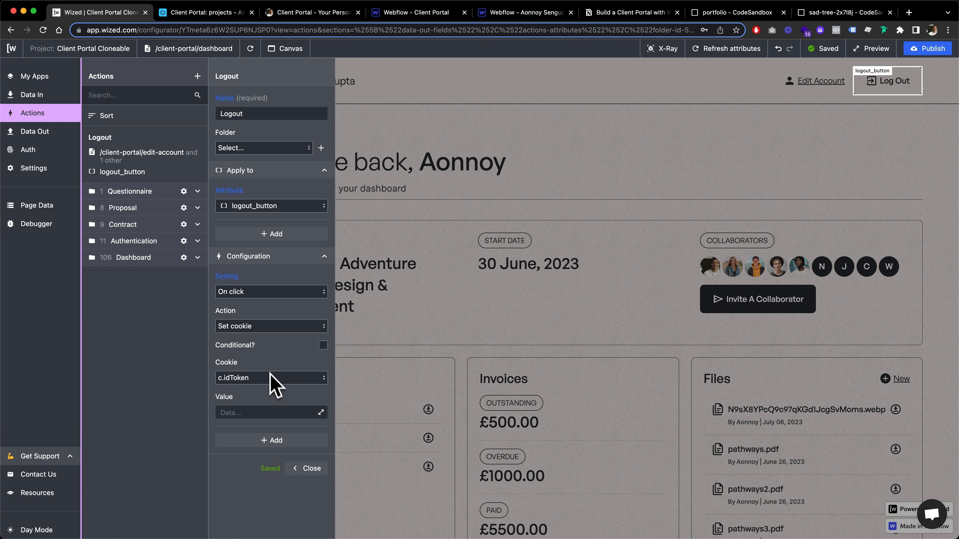
{"action": "left_click", "coordinate": [248, 412]}
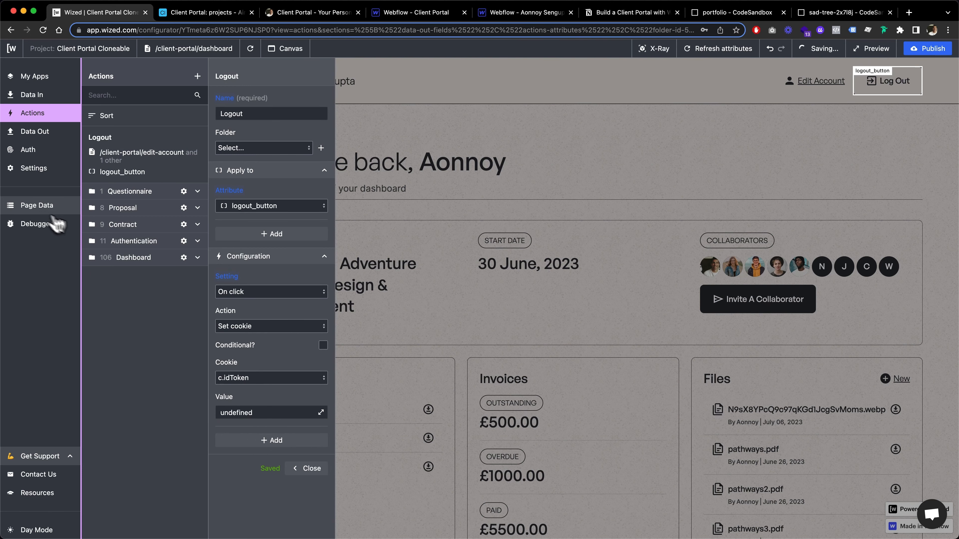
Examine the c.idToken and c.loginEmail cookies stored in the page data.
{"action": "left_click", "coordinate": [38, 206]}
{"action": "scroll", "coordinate": [131, 416], "scroll_direction": "down", "scroll_amount": 7}
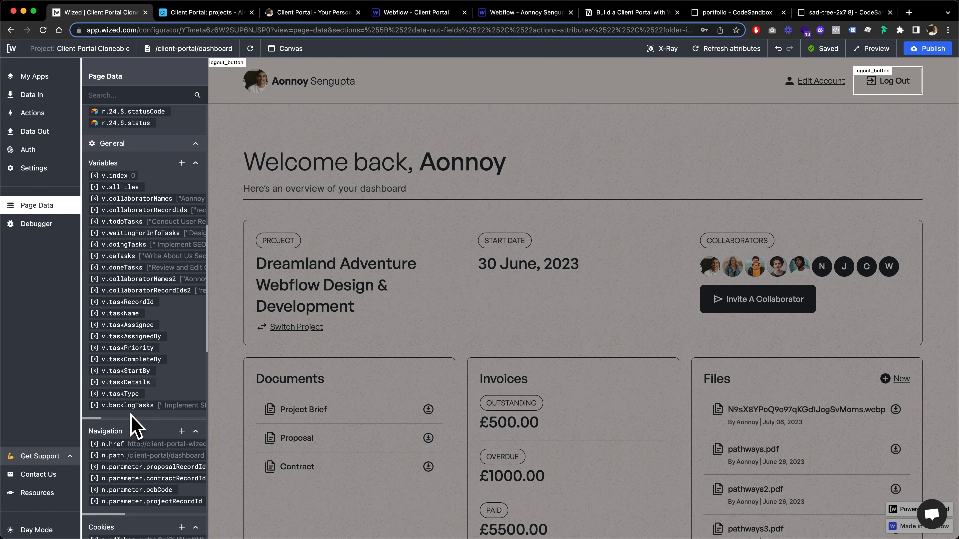
{"action": "scroll", "coordinate": [142, 300], "scroll_direction": "down", "scroll_amount": 4}
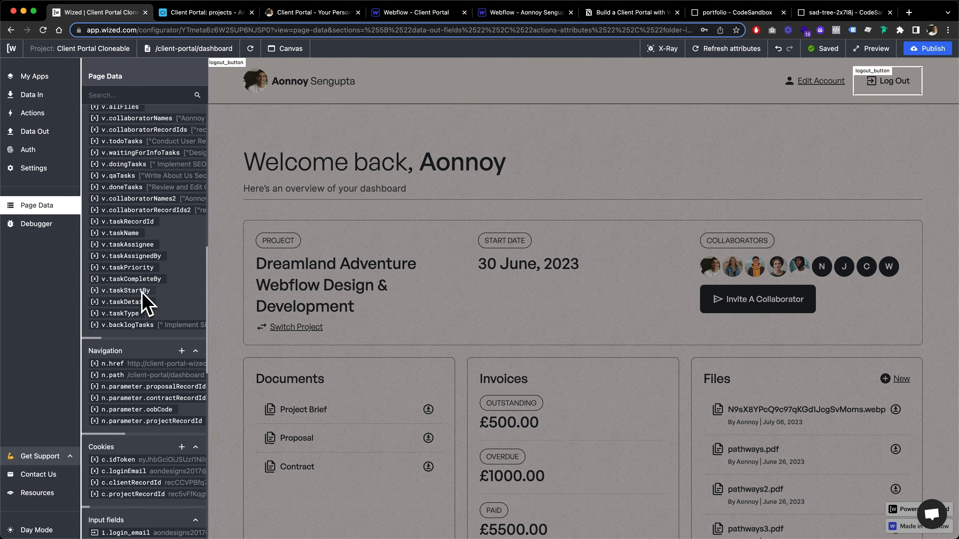
{"action": "scroll", "coordinate": [153, 329], "scroll_direction": "down", "scroll_amount": 2}
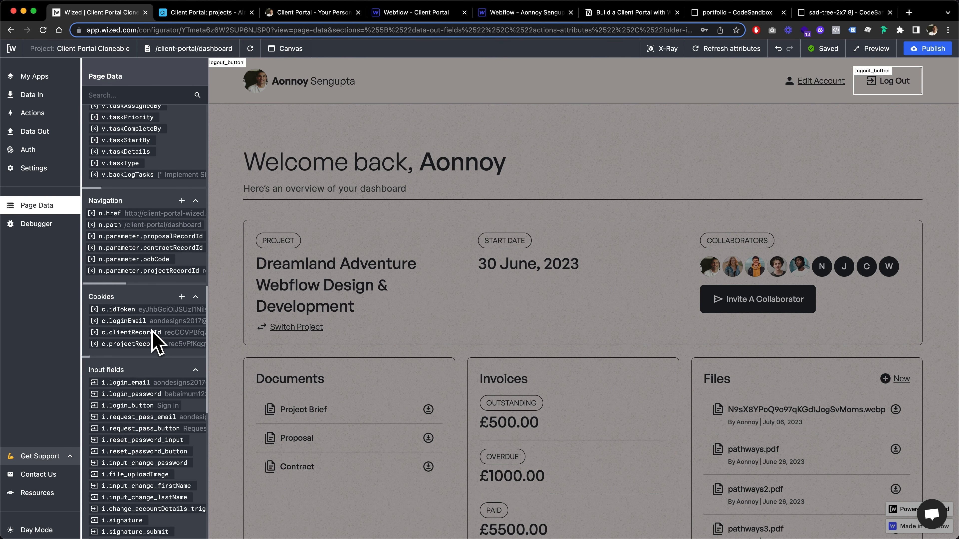
{"action": "scroll", "coordinate": [156, 333], "scroll_direction": "right", "scroll_amount": 2}
{"action": "scroll", "coordinate": [157, 335], "scroll_direction": "right", "scroll_amount": 1}
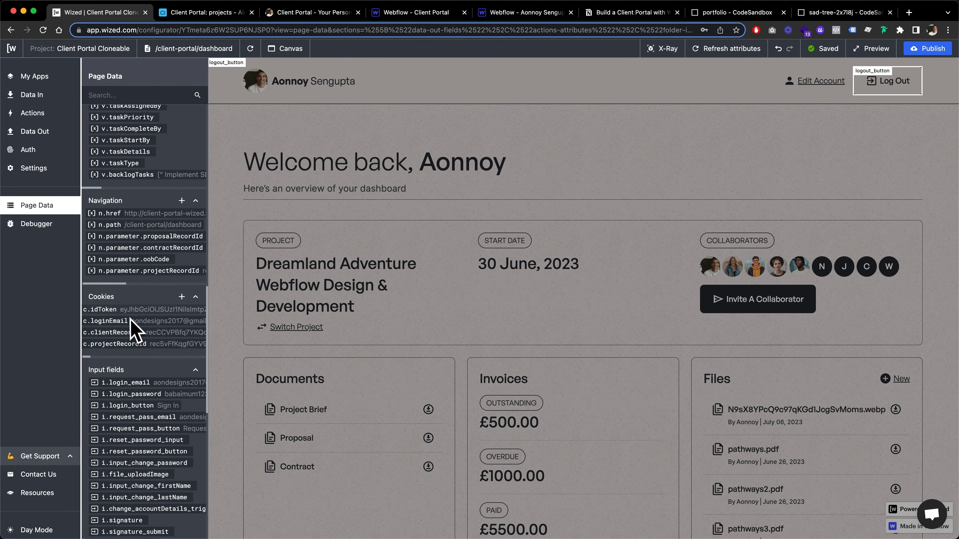
{"action": "scroll", "coordinate": [152, 316], "scroll_direction": "left", "scroll_amount": 3}
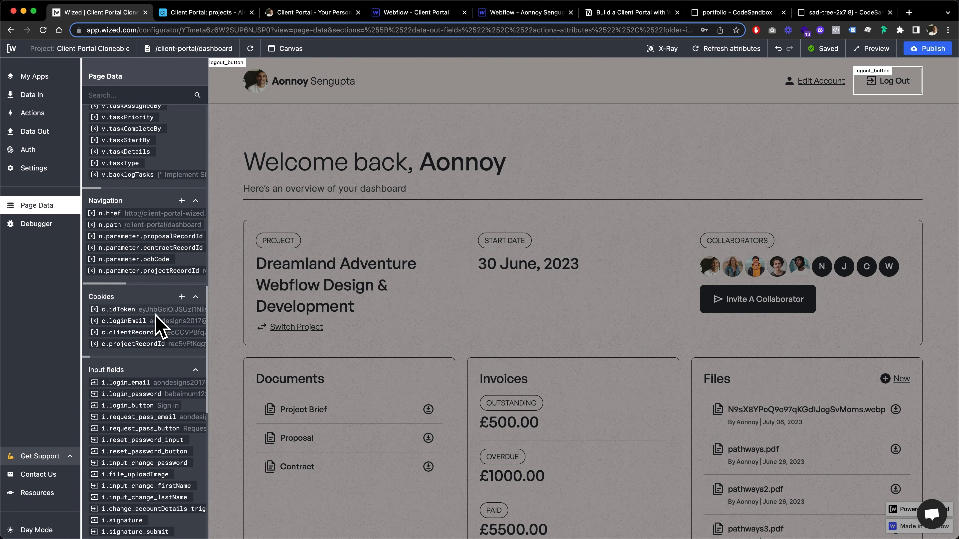
{"action": "scroll", "coordinate": [155, 315], "scroll_direction": "right", "scroll_amount": 1}
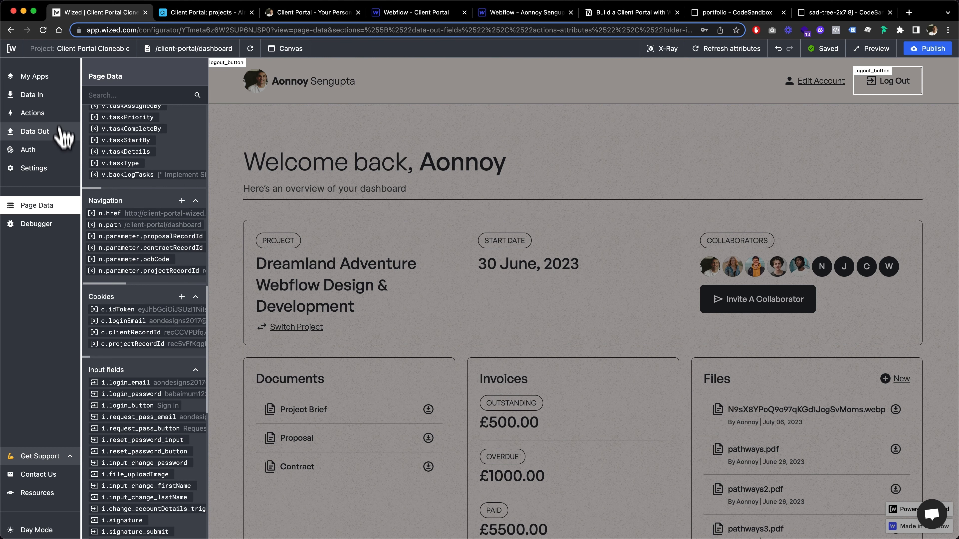
Add a second on-click setting to the Logout action, using Set cookie as its action.
{"action": "left_click", "coordinate": [51, 114]}
{"action": "left_click", "coordinate": [129, 153]}
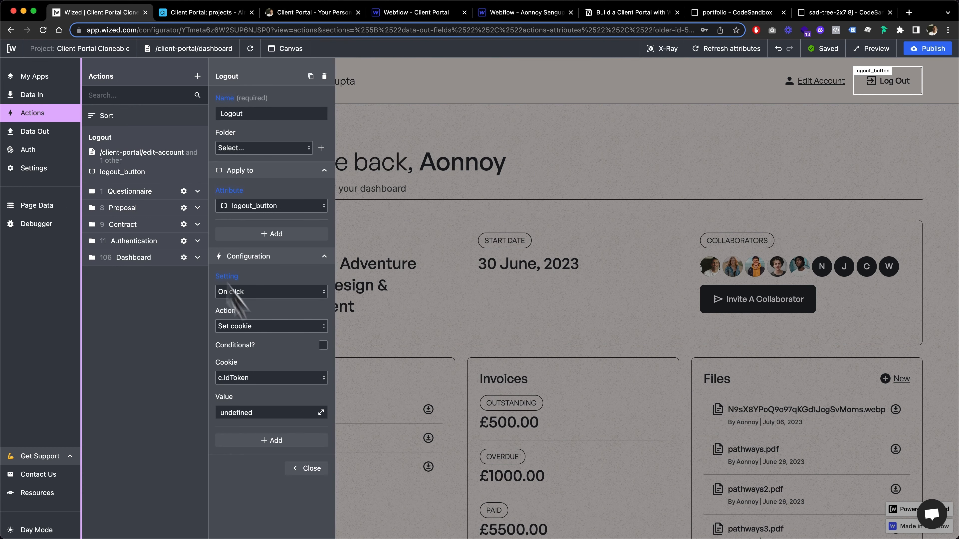
{"action": "left_click", "coordinate": [269, 441]}
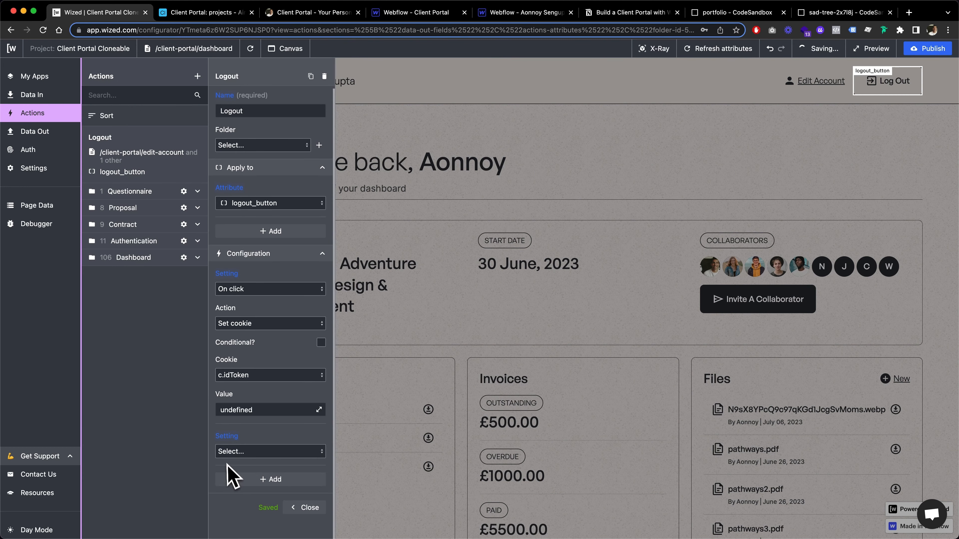
{"action": "left_click", "coordinate": [235, 452]}
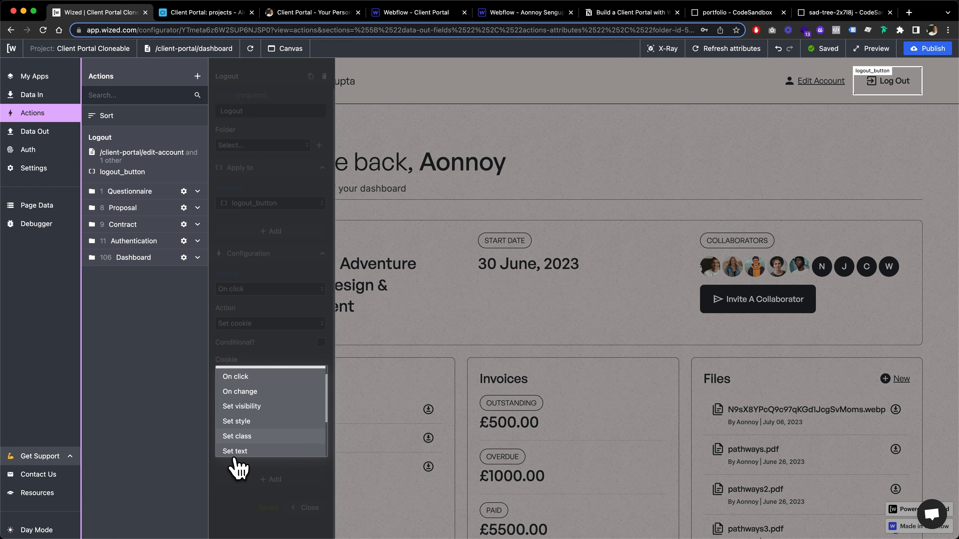
{"action": "left_click", "coordinate": [251, 377]}
{"action": "left_click", "coordinate": [250, 452]}
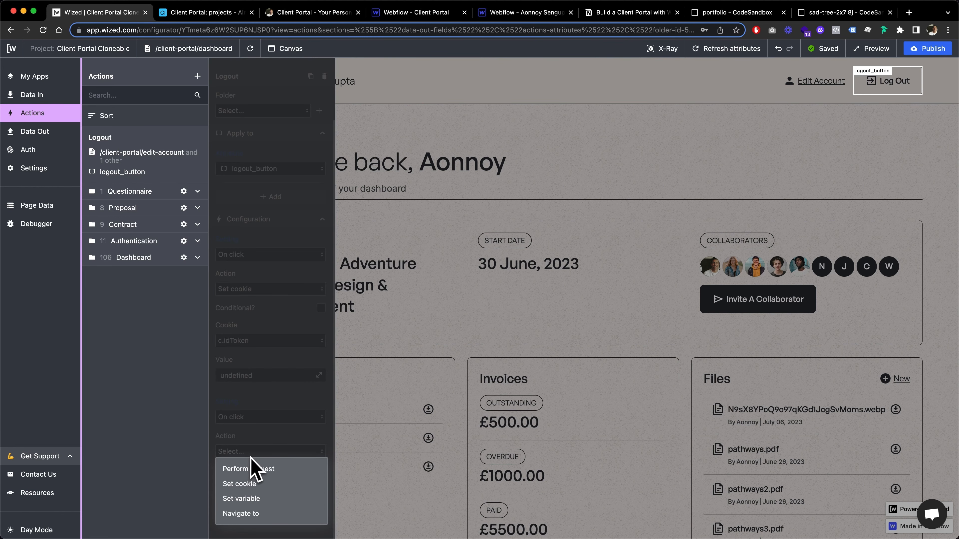
{"action": "left_click", "coordinate": [240, 484]}
Choose c.loginEmail as the second setting's cookie, set its value to undefined, and close the Logout action's settings.
{"action": "left_click", "coordinate": [243, 504]}
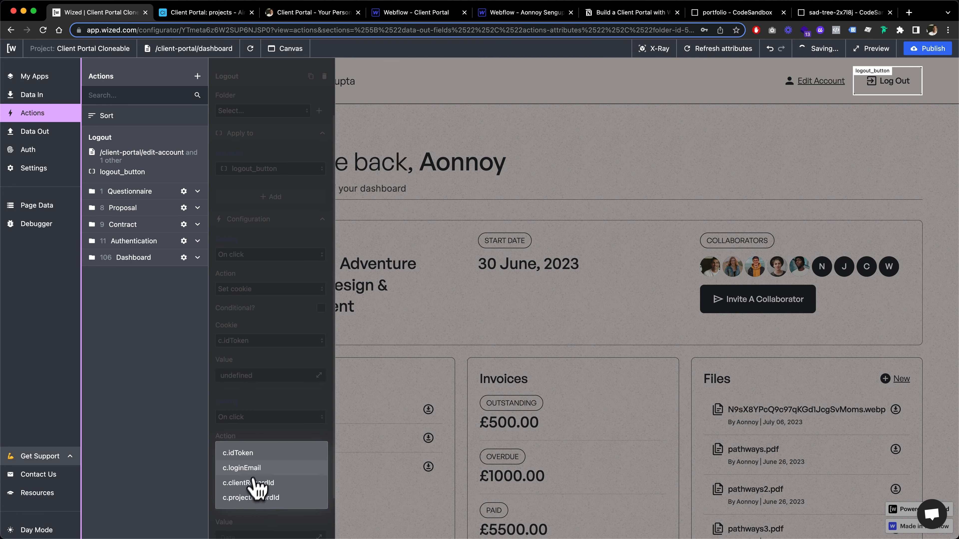
{"action": "left_click", "coordinate": [262, 469]}
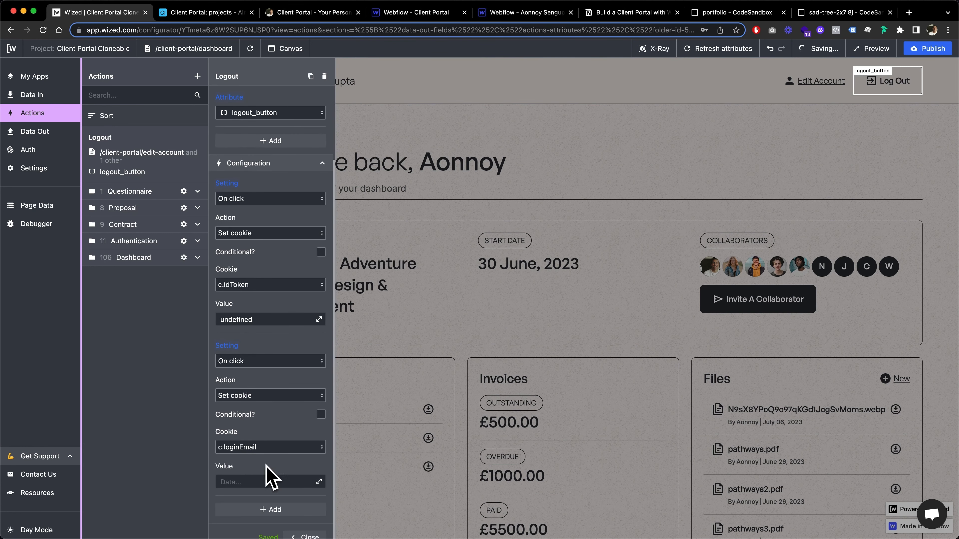
{"action": "left_click", "coordinate": [234, 483]}
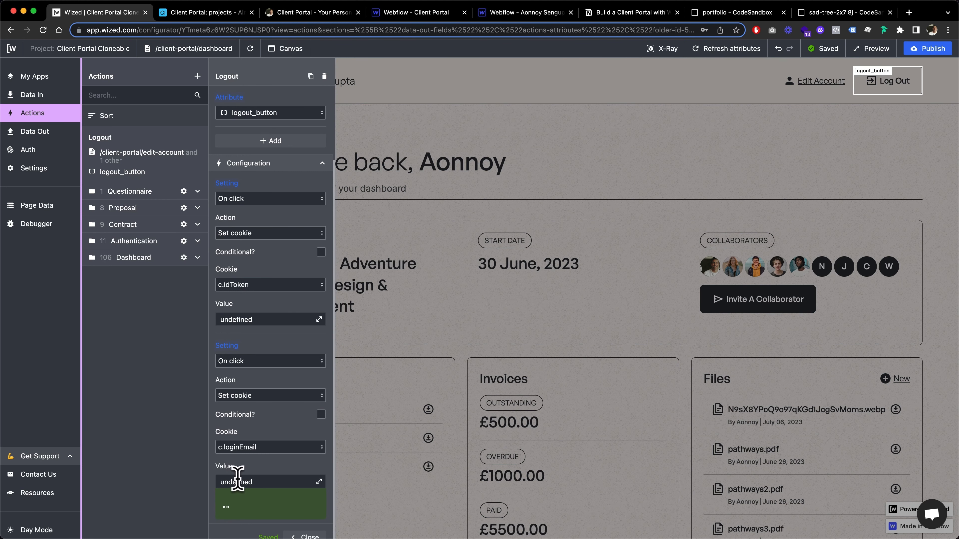
{"action": "left_click", "coordinate": [244, 467]}
{"action": "scroll", "coordinate": [267, 465], "scroll_direction": "down", "scroll_amount": 1}
{"action": "left_click", "coordinate": [306, 506]}
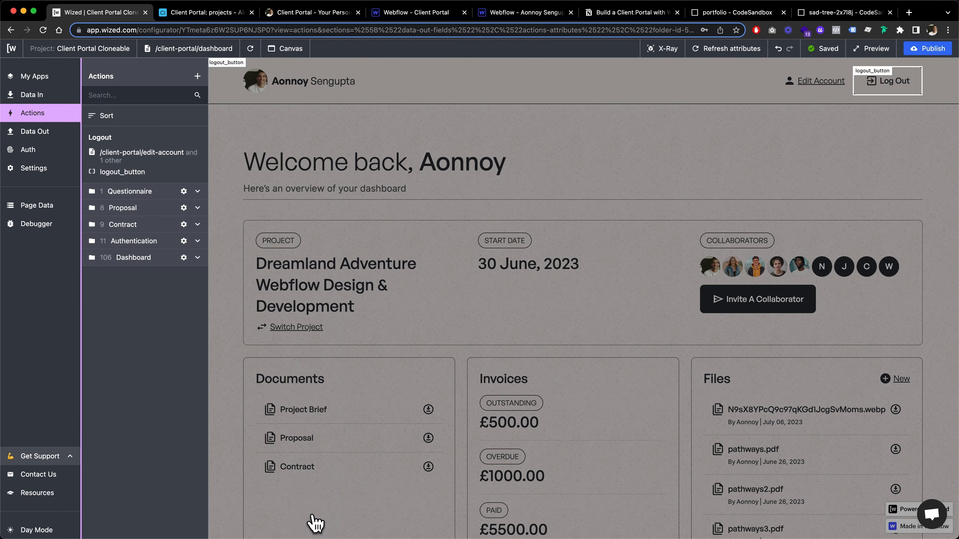
Review the stored cookies in the page data, reload the dashboard page, and check whether their values persist after the reload.
{"action": "left_click", "coordinate": [38, 206]}
{"action": "scroll", "coordinate": [107, 329], "scroll_direction": "down", "scroll_amount": 15}
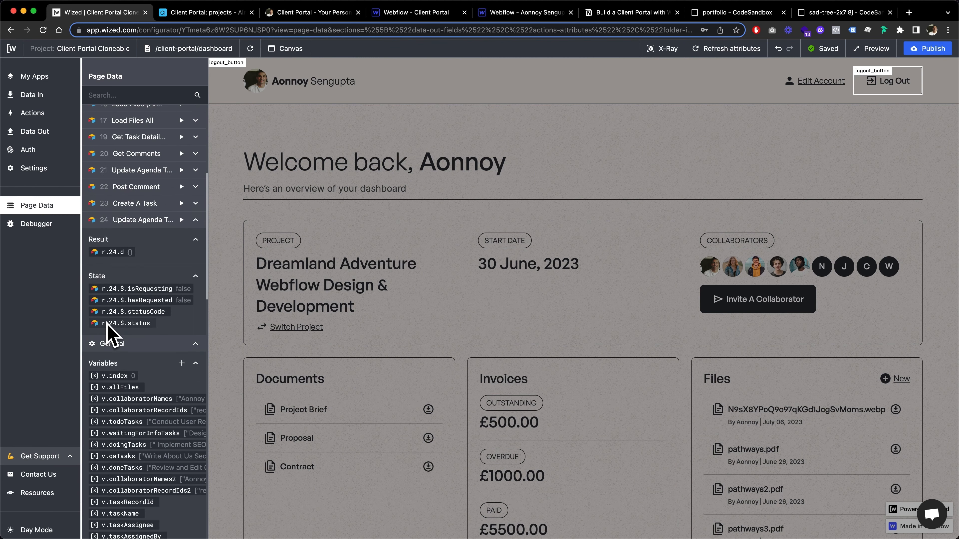
{"action": "scroll", "coordinate": [106, 329], "scroll_direction": "up", "scroll_amount": 3}
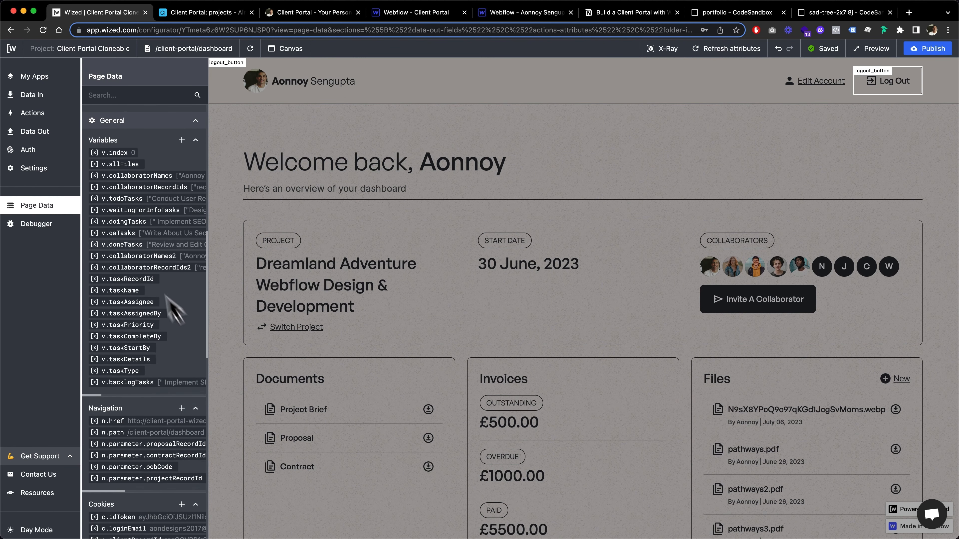
{"action": "scroll", "coordinate": [143, 377], "scroll_direction": "down", "scroll_amount": 5}
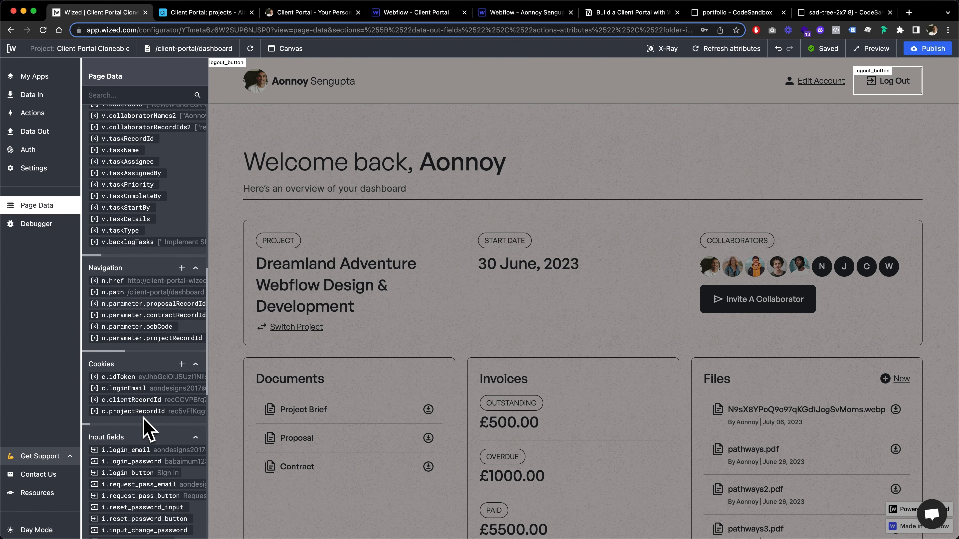
{"action": "scroll", "coordinate": [145, 385], "scroll_direction": "right", "scroll_amount": 2}
{"action": "scroll", "coordinate": [143, 383], "scroll_direction": "left", "scroll_amount": 2}
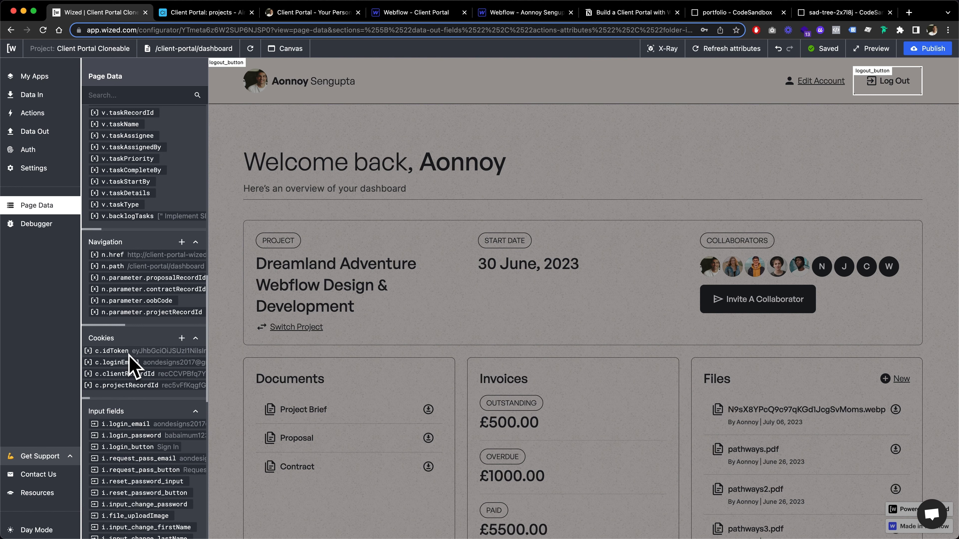
{"action": "left_click", "coordinate": [250, 49]}
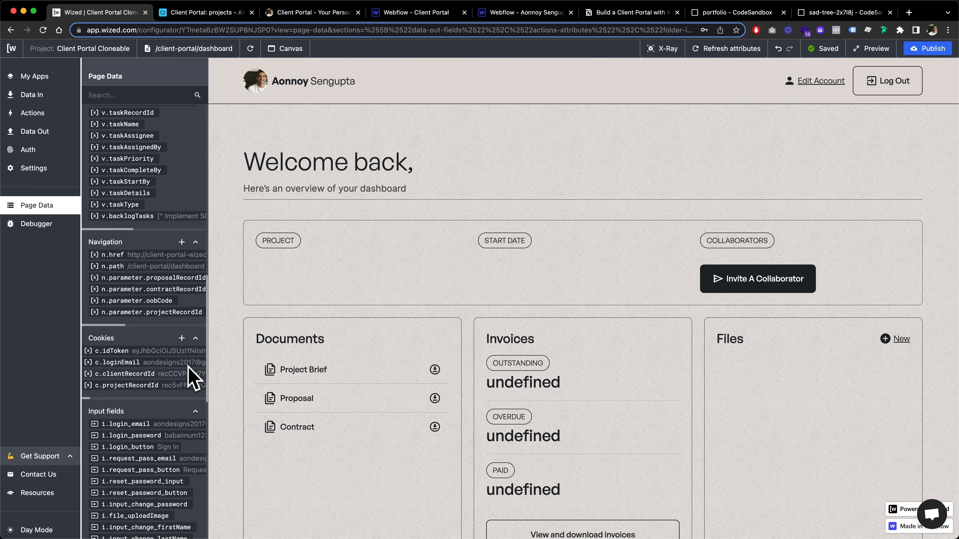
{"action": "scroll", "coordinate": [151, 189], "scroll_direction": "up", "scroll_amount": 5}
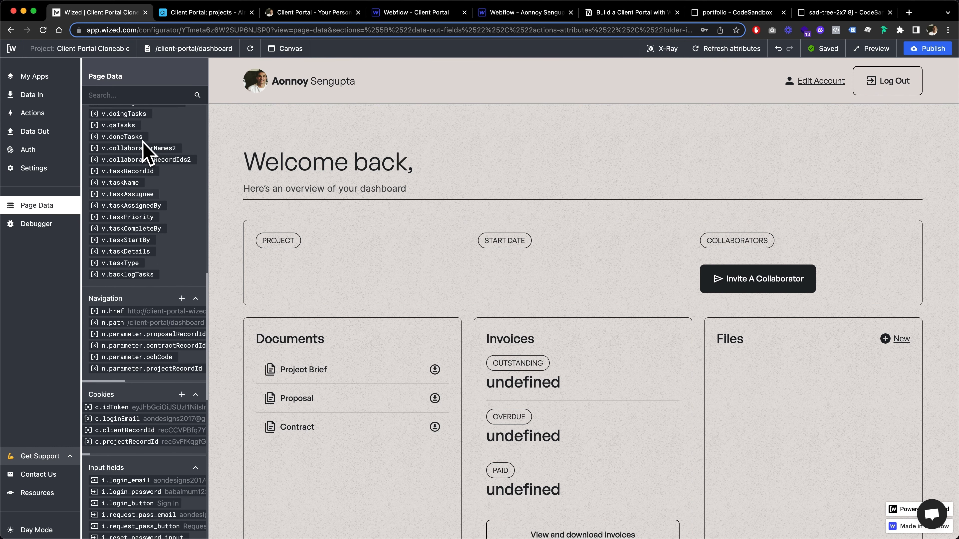
{"action": "scroll", "coordinate": [147, 153], "scroll_direction": "down", "scroll_amount": 3}
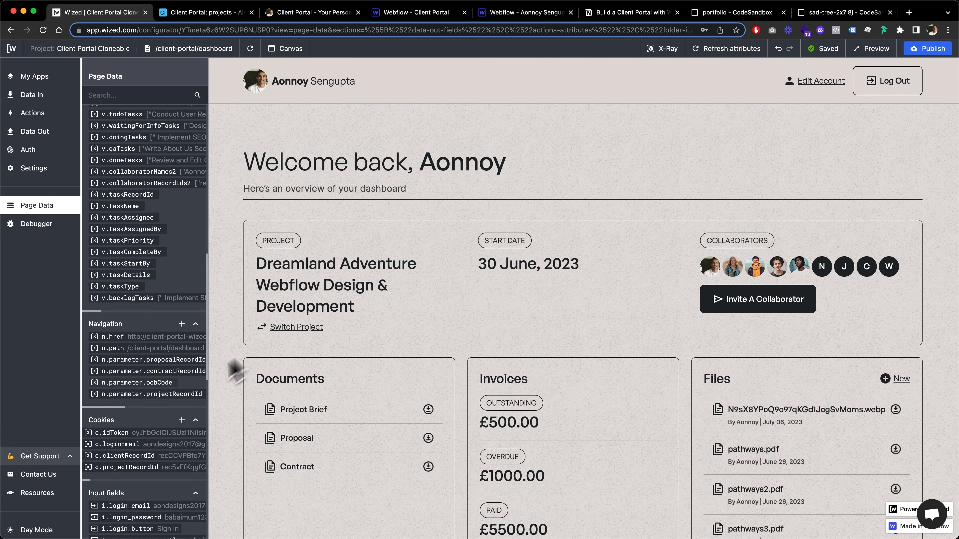
{"action": "scroll", "coordinate": [152, 382], "scroll_direction": "down", "scroll_amount": 1}
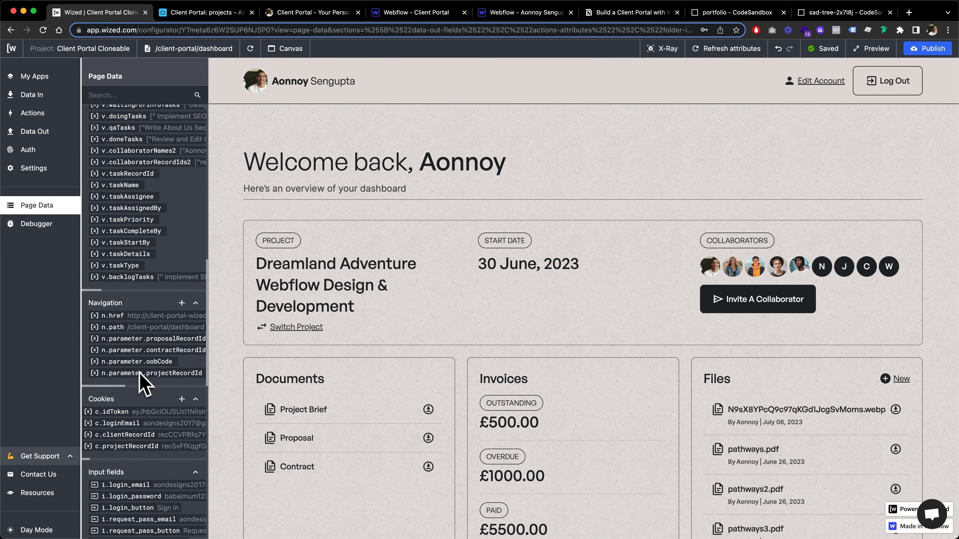
Log out from the dashboard and check the c.idToken and c.loginEmail cookies in the page data.
{"action": "scroll", "coordinate": [142, 378], "scroll_direction": "down", "scroll_amount": 1}
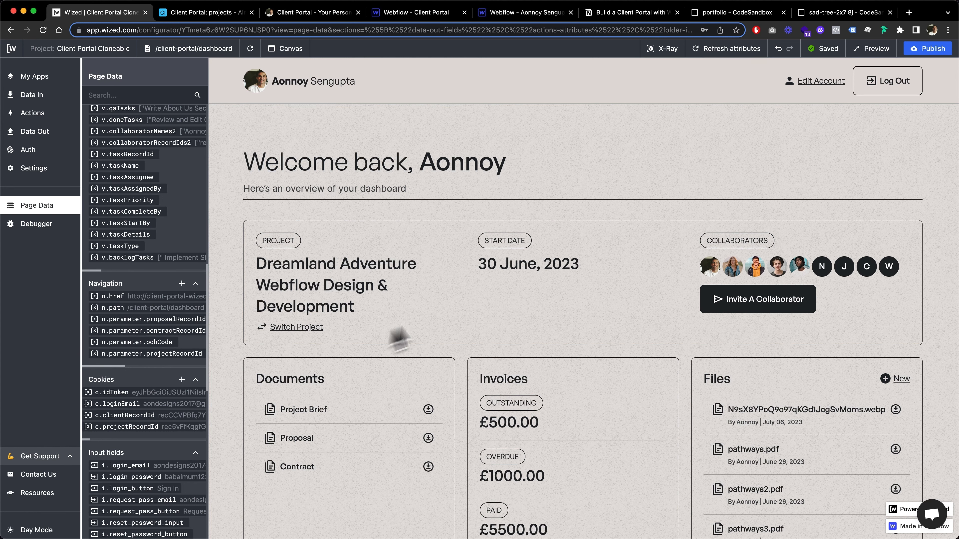
{"action": "left_click", "coordinate": [867, 90]}
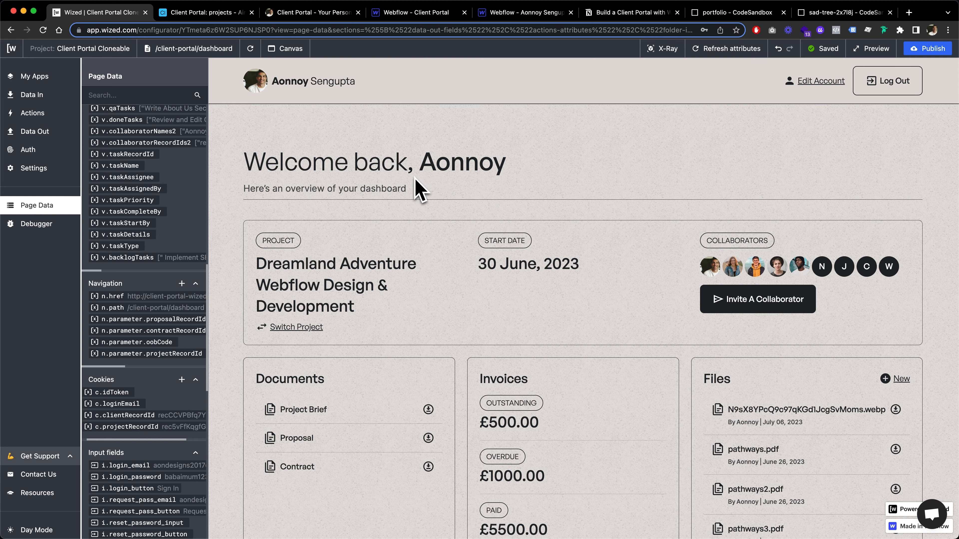
{"action": "scroll", "coordinate": [117, 401], "scroll_direction": "up", "scroll_amount": 10}
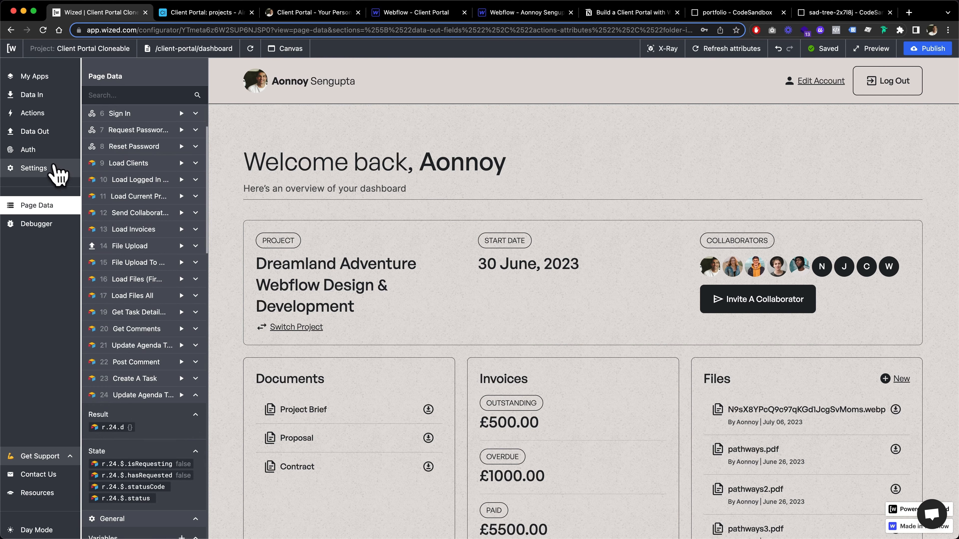
Set the access control attribute to dashboard_wrapper in the Auth settings and reload the dashboard page.
{"action": "left_click", "coordinate": [43, 152]}
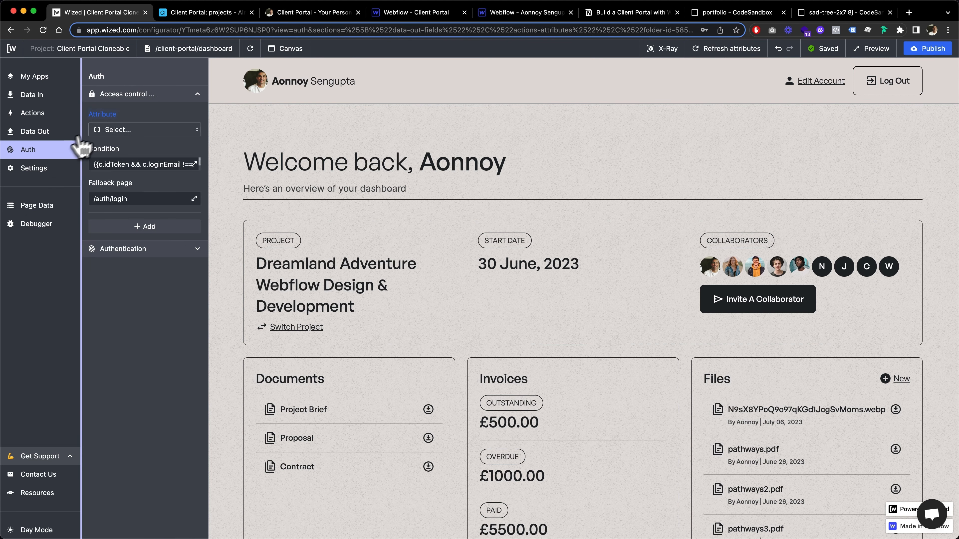
{"action": "left_click", "coordinate": [117, 132]}
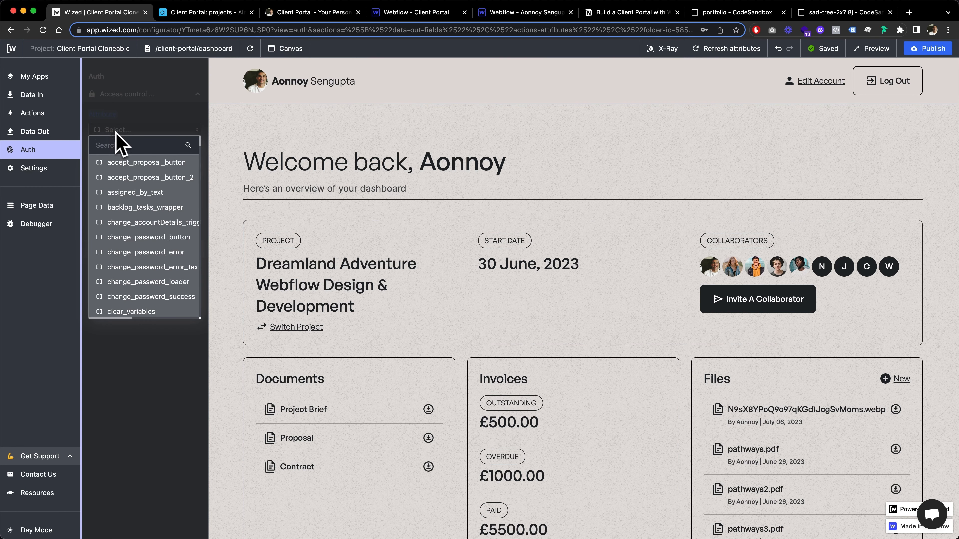
{"action": "left_click", "coordinate": [124, 144]}
{"action": "type", "text": "dashboard"}
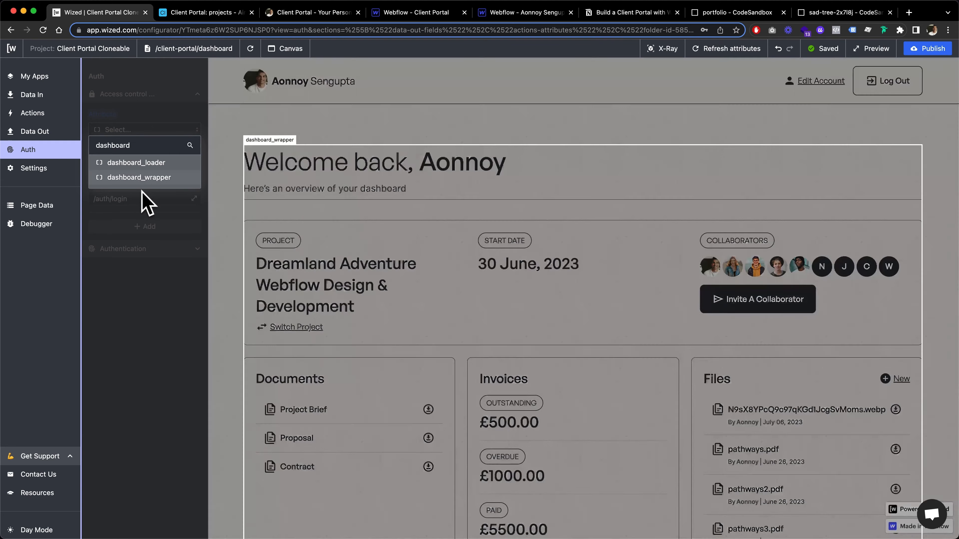
{"action": "left_click", "coordinate": [153, 179]}
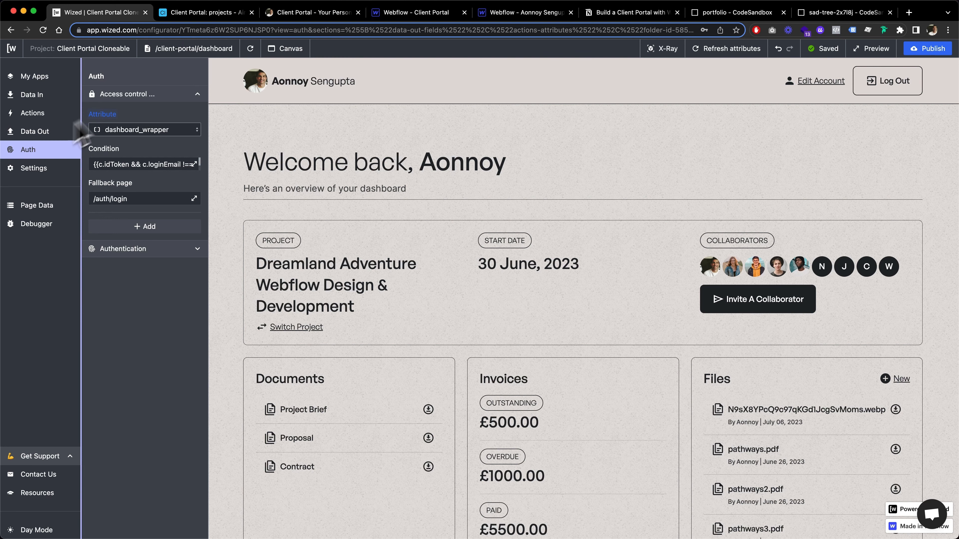
{"action": "left_click", "coordinate": [250, 49]}
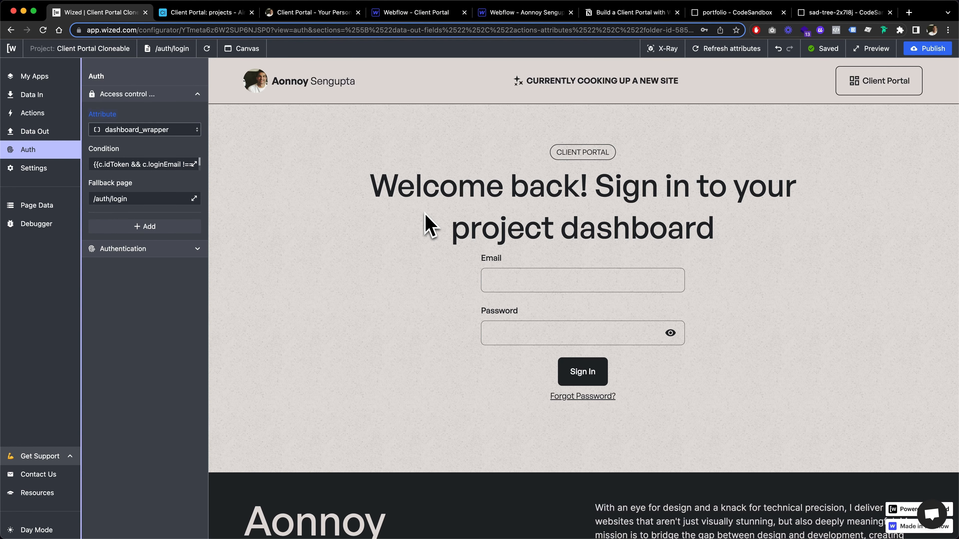
Sign in to the client portal with the account's email and password.
{"action": "left_click", "coordinate": [542, 282]}
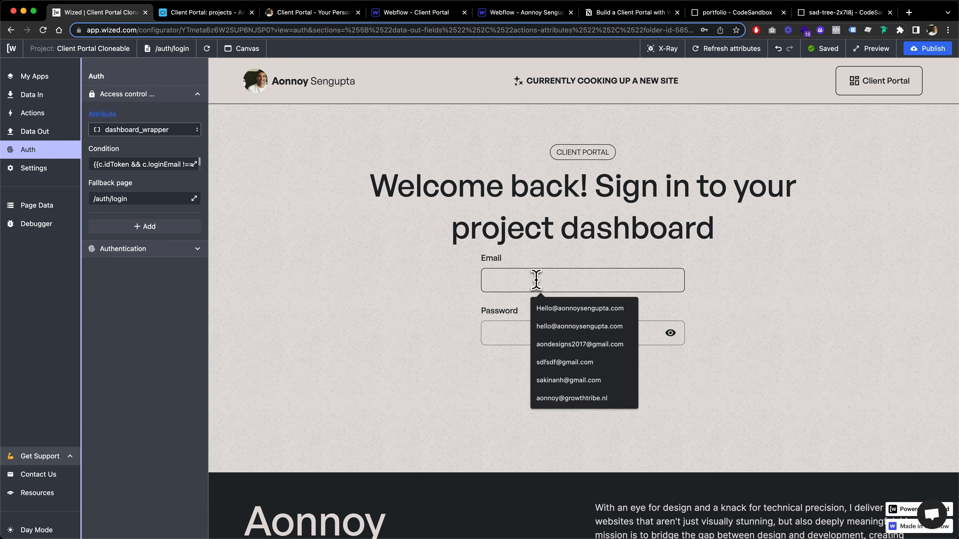
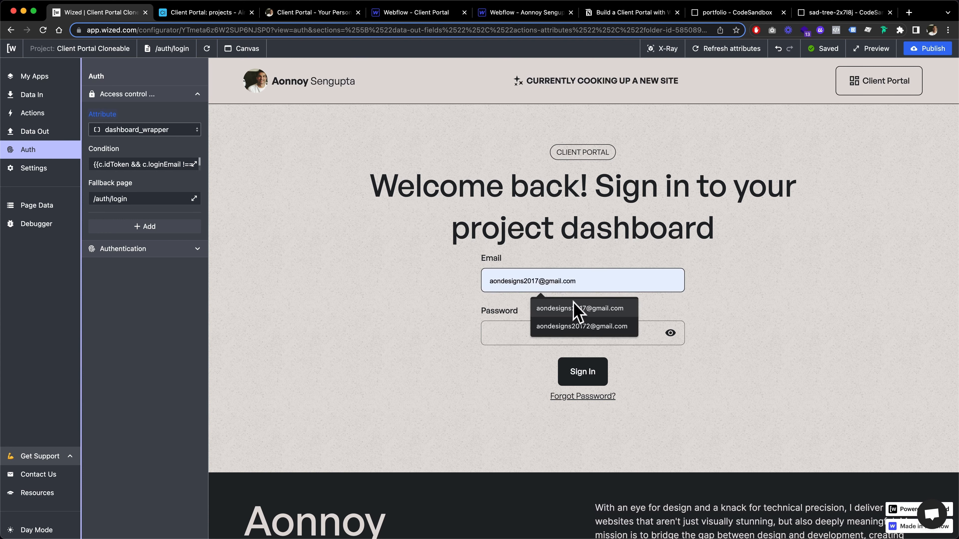
{"action": "left_click", "coordinate": [573, 307]}
{"action": "left_click", "coordinate": [531, 338]}
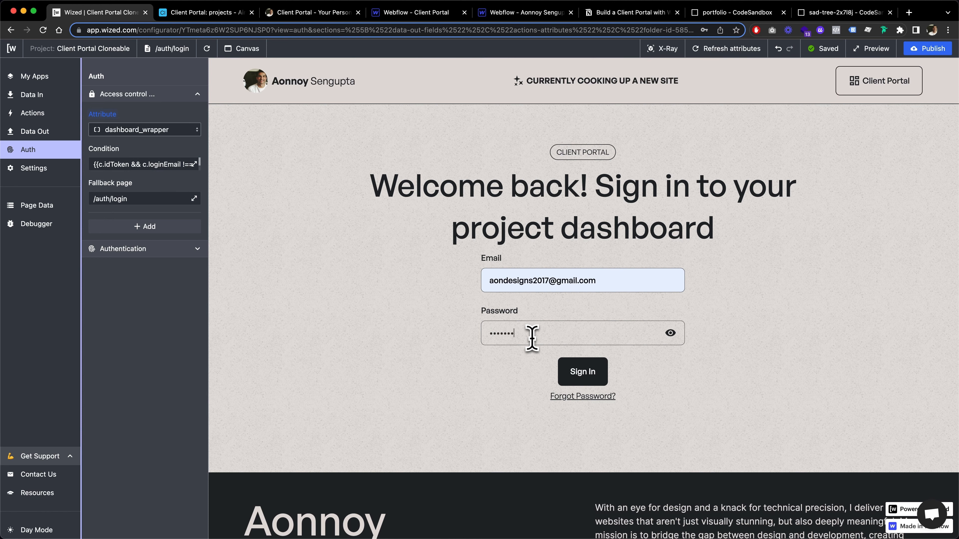
{"action": "left_click", "coordinate": [595, 378]}
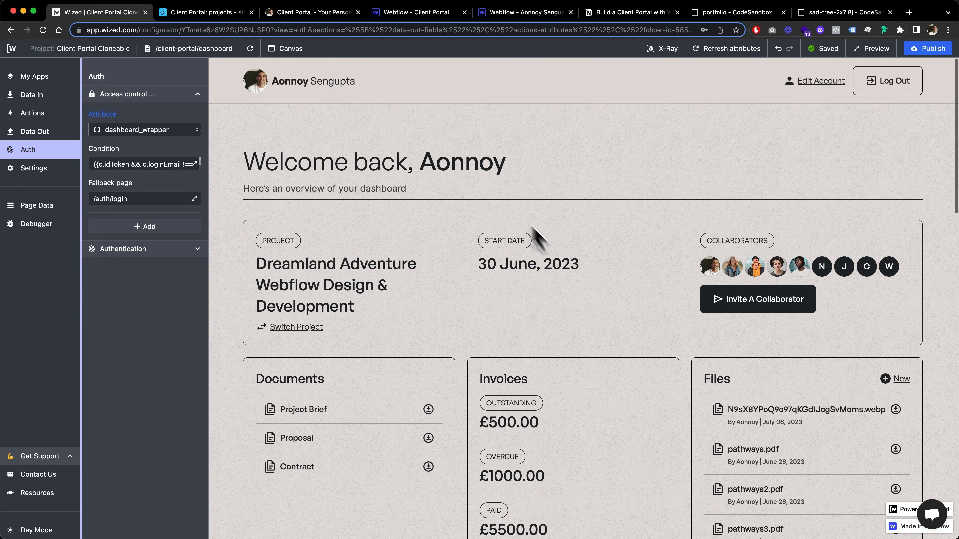
Review the stored cookies in the page data and log out of the dashboard.
{"action": "left_click", "coordinate": [55, 211]}
{"action": "scroll", "coordinate": [124, 416], "scroll_direction": "down", "scroll_amount": 15}
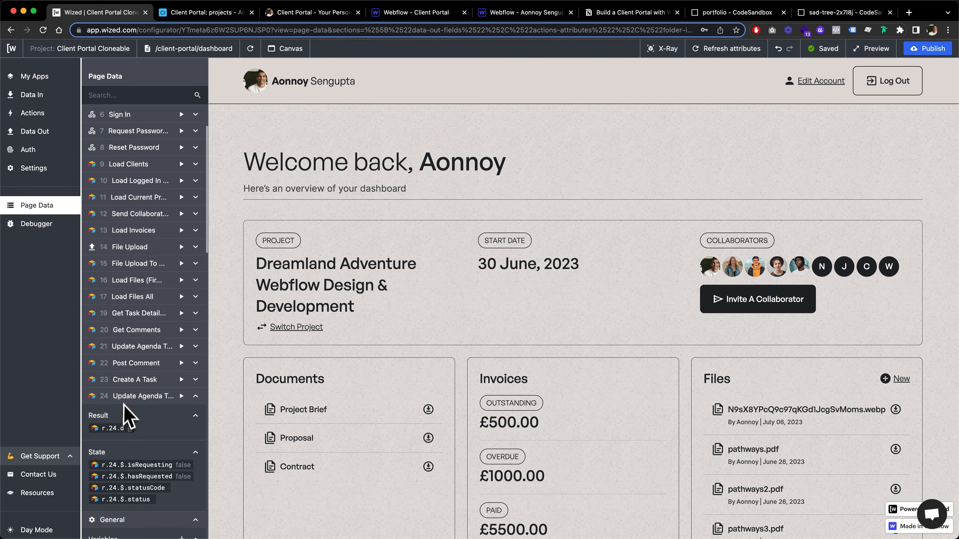
{"action": "scroll", "coordinate": [127, 416], "scroll_direction": "down", "scroll_amount": 5}
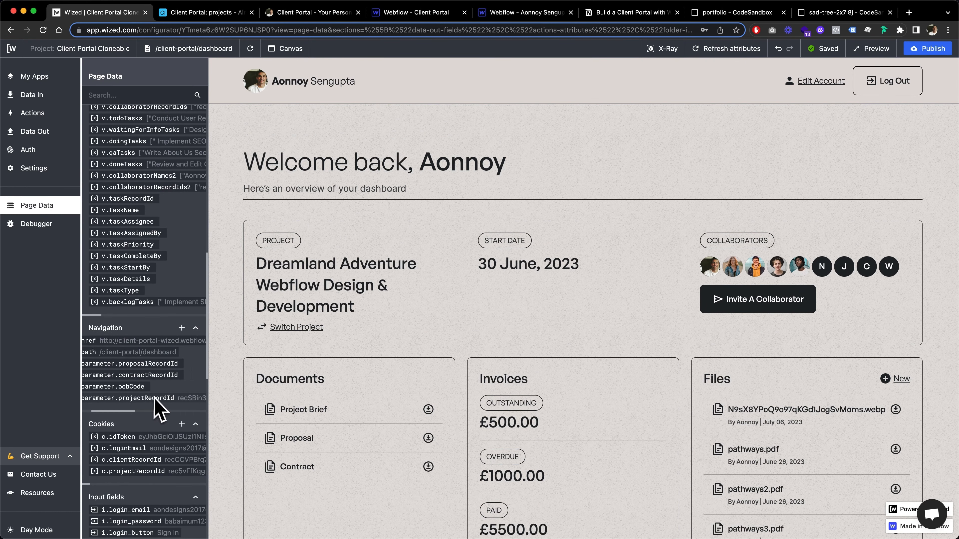
{"action": "scroll", "coordinate": [156, 415], "scroll_direction": "down", "scroll_amount": 2}
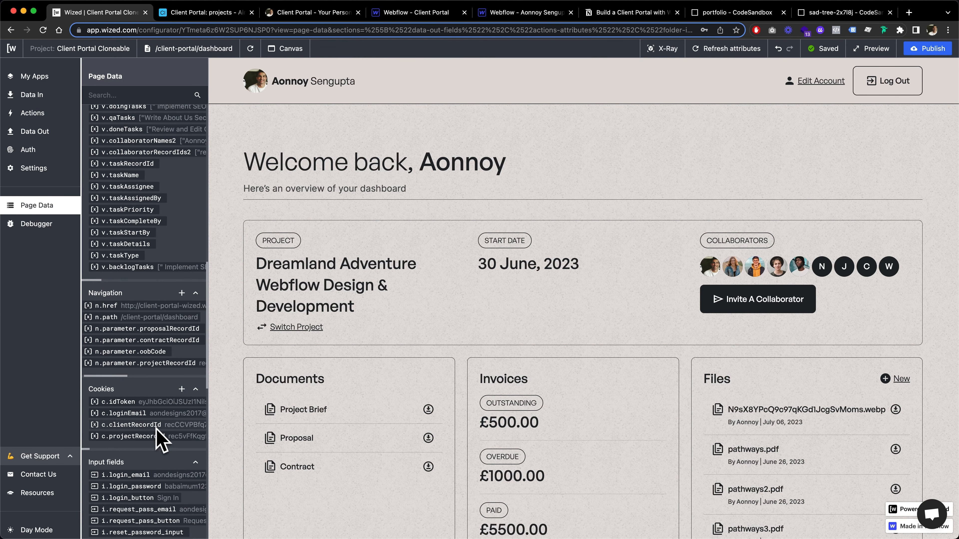
{"action": "left_click", "coordinate": [892, 89]}
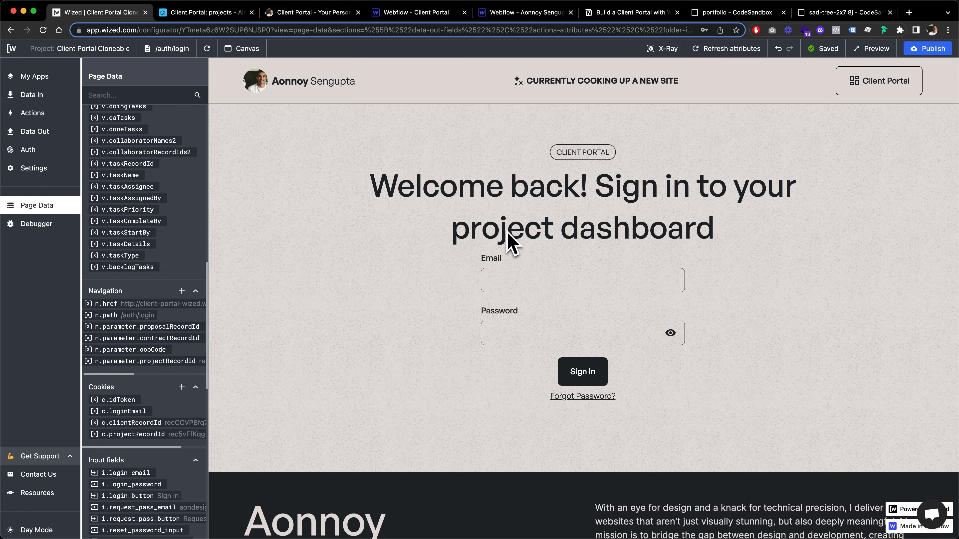
Switch to the Client Portal project in Webflow and select the dashboard_loader-wrapper element inside the main-wrapper container.
{"action": "left_click", "coordinate": [38, 113]}
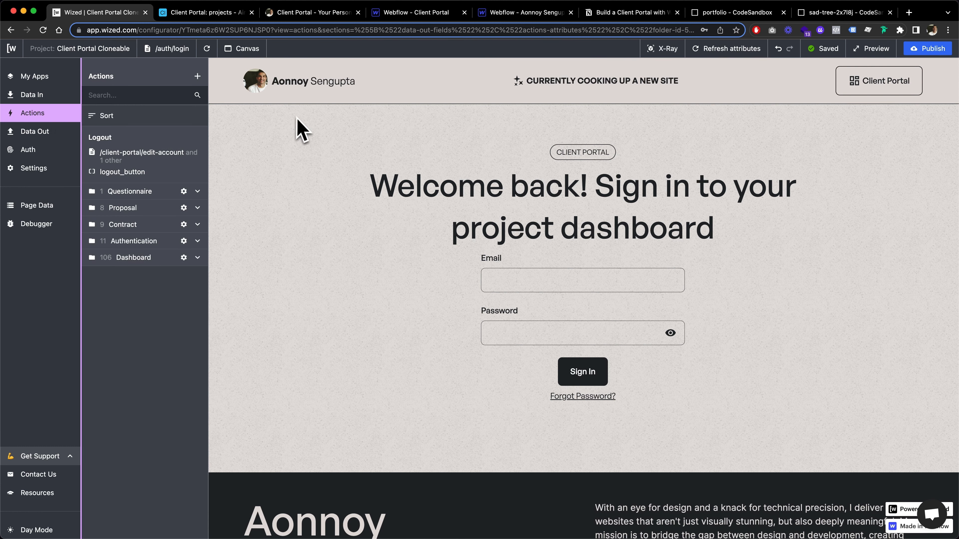
{"action": "left_click", "coordinate": [402, 14]}
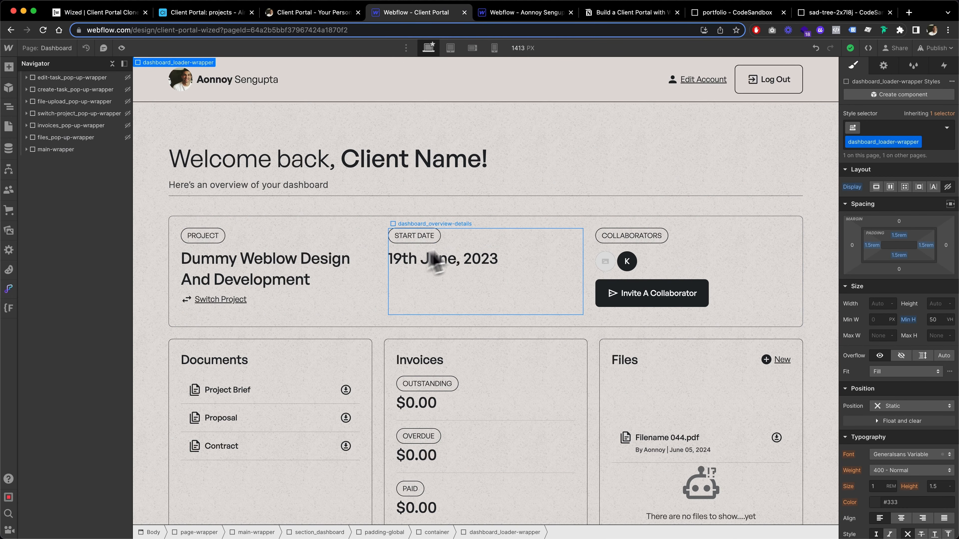
{"action": "left_click", "coordinate": [360, 236]}
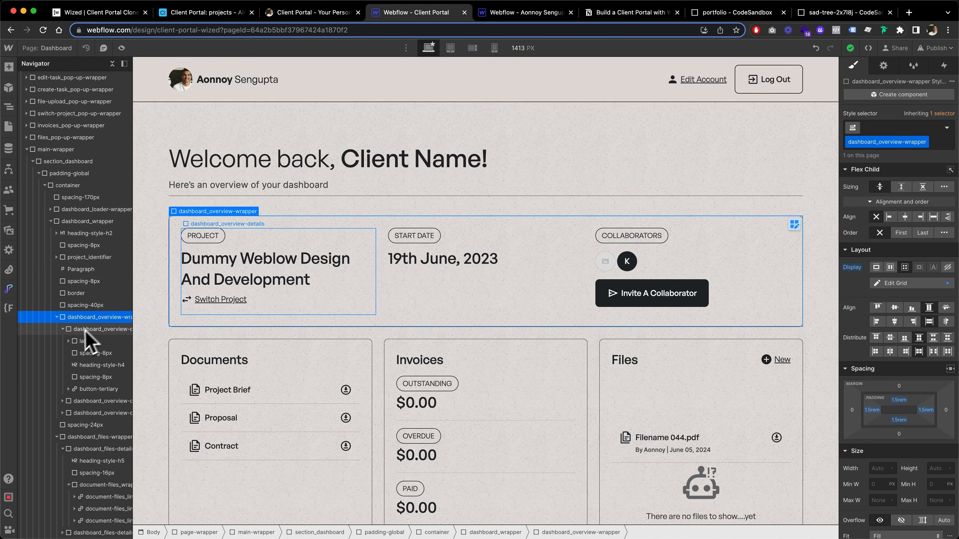
{"action": "left_click", "coordinate": [57, 317]}
{"action": "left_click", "coordinate": [51, 221]}
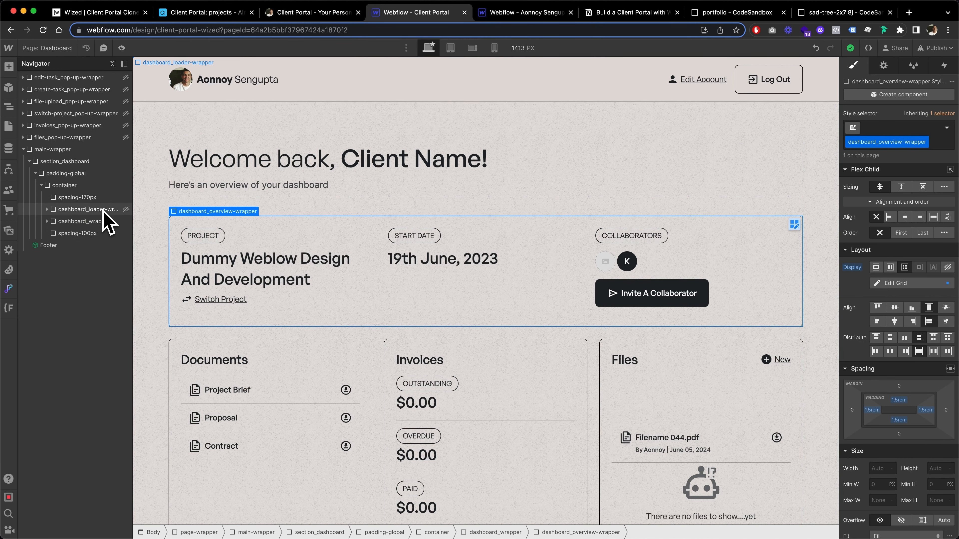
{"action": "left_click", "coordinate": [94, 209]}
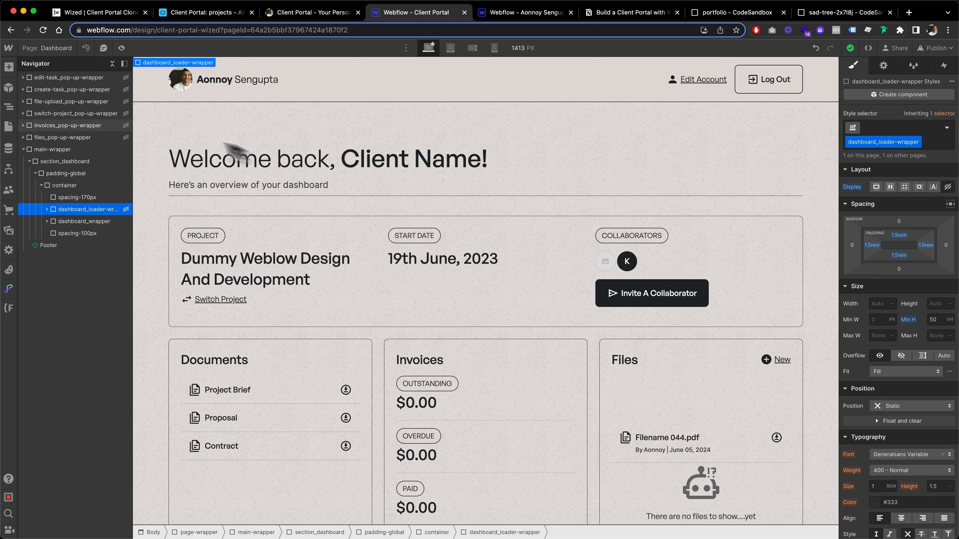
Open the site's custom code editor from Finsweet Candies.
{"action": "left_click", "coordinate": [8, 48]}
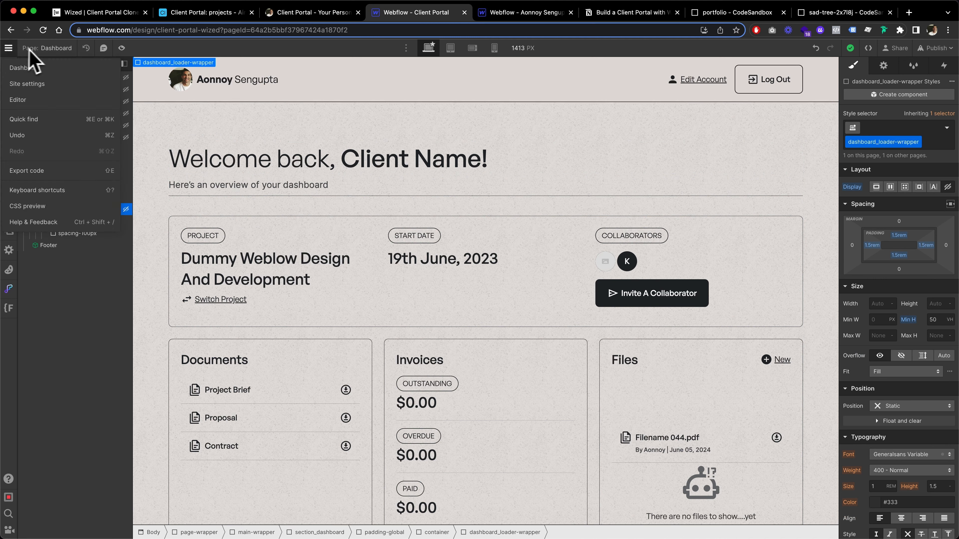
{"action": "left_click", "coordinate": [15, 309]}
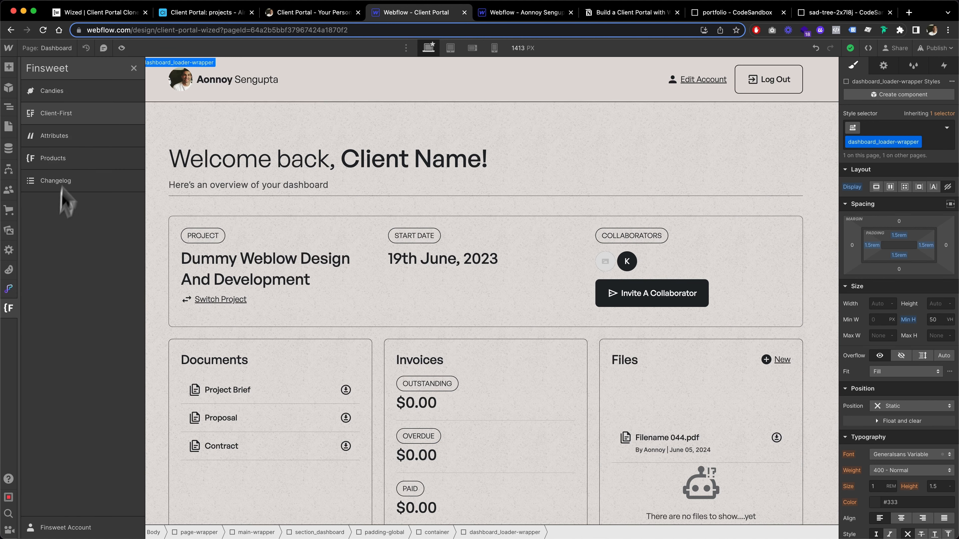
{"action": "left_click", "coordinate": [81, 92]}
{"action": "left_click", "coordinate": [186, 204]}
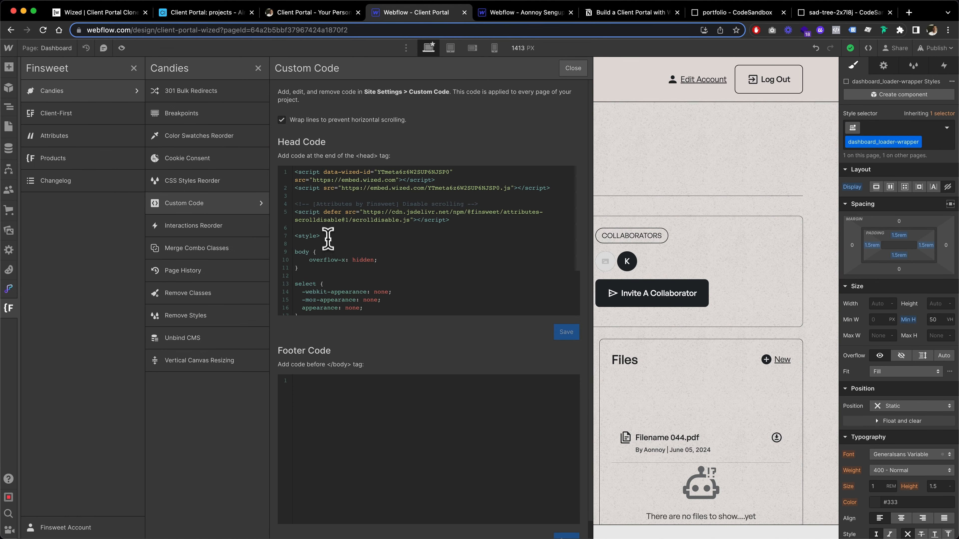
Add a .dashboard_loader-wrapper rule with display: flex; at the start of the head code's style block and save the code.
{"action": "left_click", "coordinate": [318, 235]}
{"action": "key", "text": "Return"}
{"action": "key", "text": "Return"}
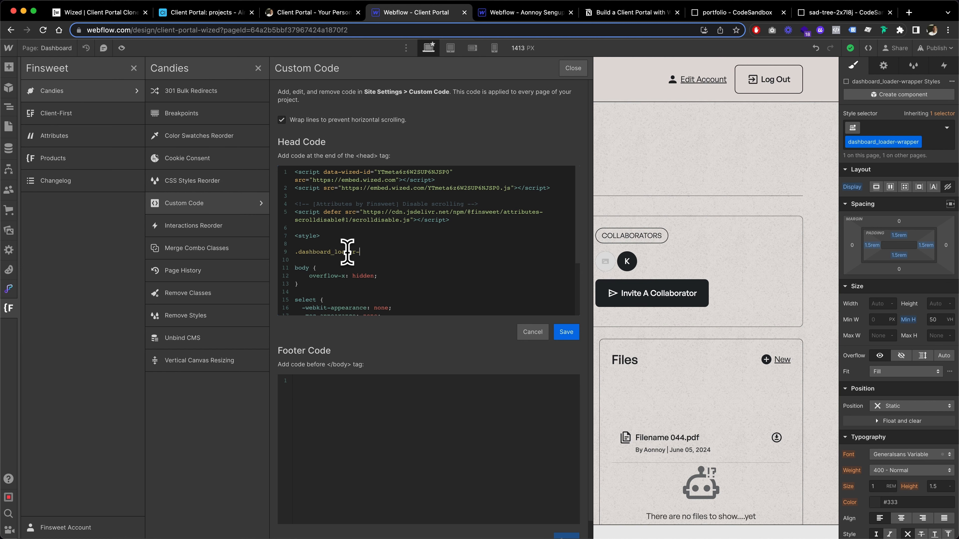
{"action": "type", "text": "{"}
{"action": "key", "text": "Return"}
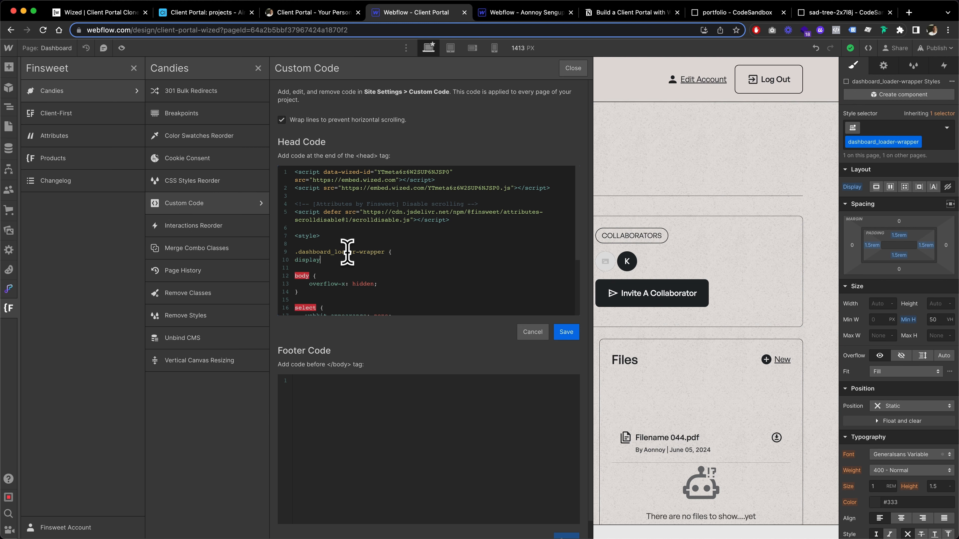
{"action": "type", "text": "display: flex;"}
{"action": "key", "text": "Return"}
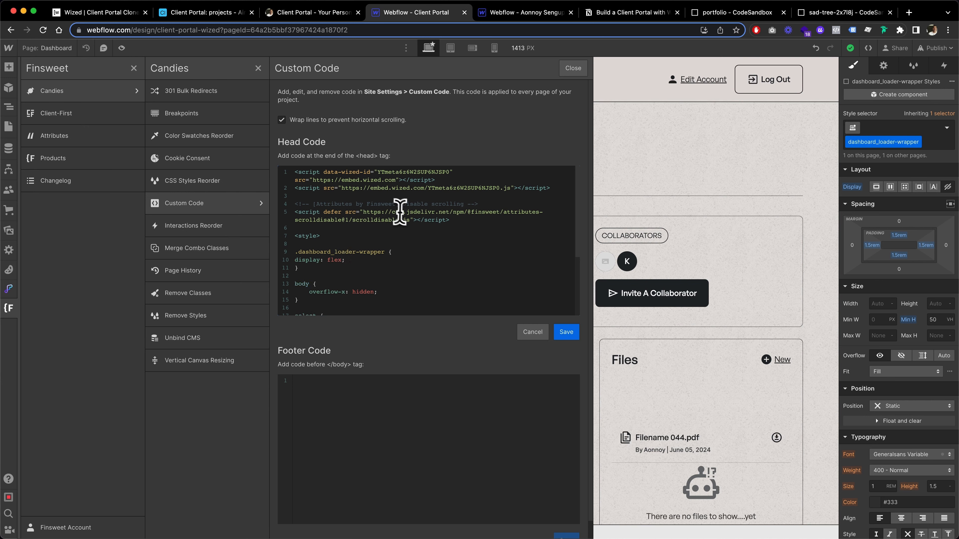
{"action": "left_click", "coordinate": [566, 332]}
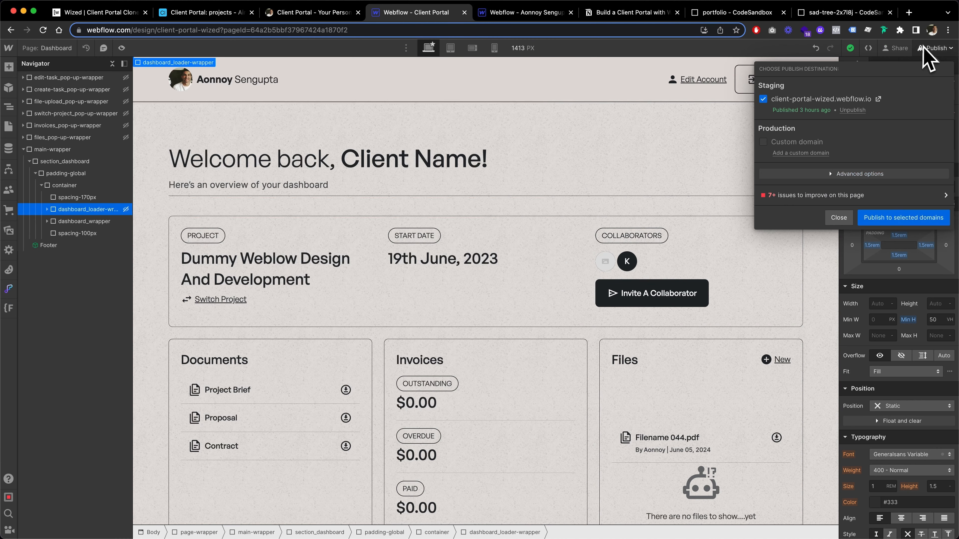
Publish the site to the client-portal-wized.webflow.io staging domain and close the publishing options.
{"action": "left_click", "coordinate": [934, 48]}
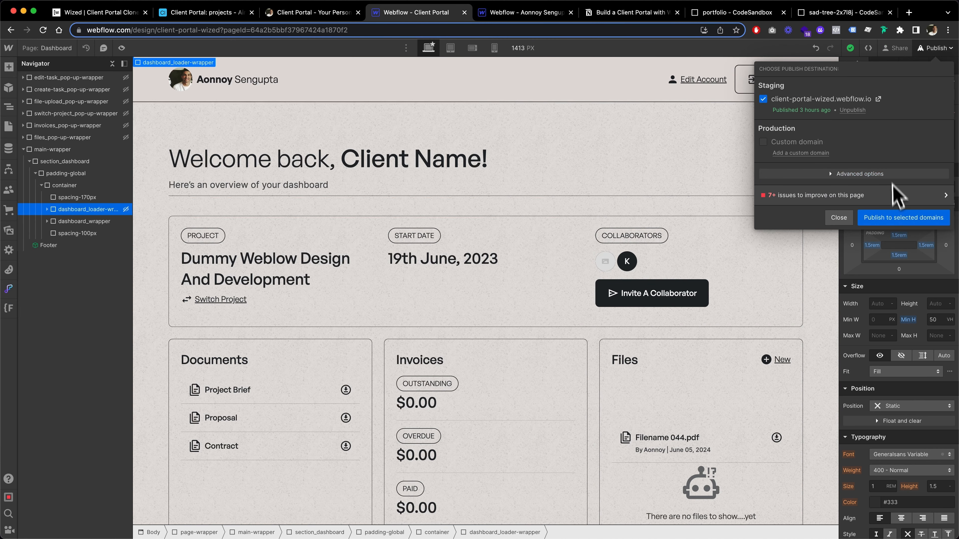
{"action": "left_click", "coordinate": [901, 218]}
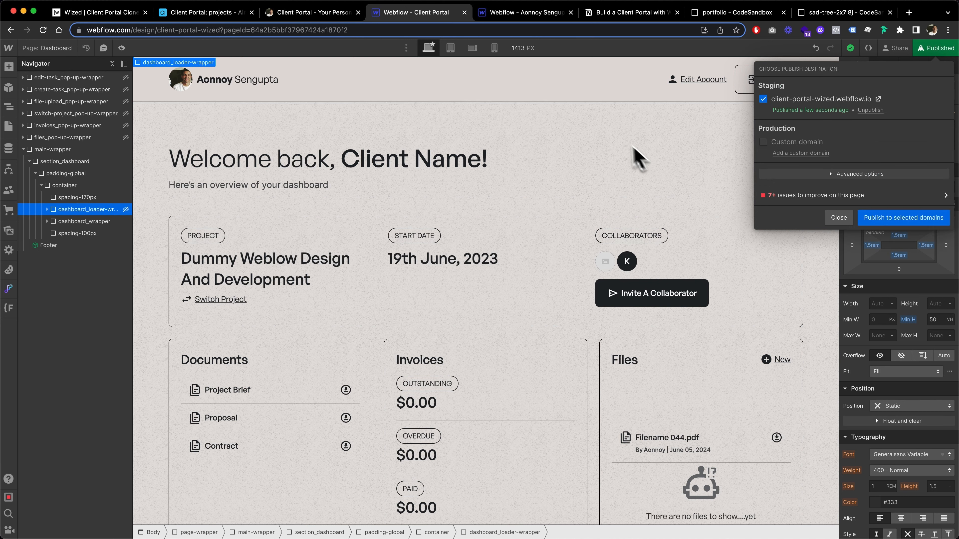
{"action": "left_click", "coordinate": [850, 227]}
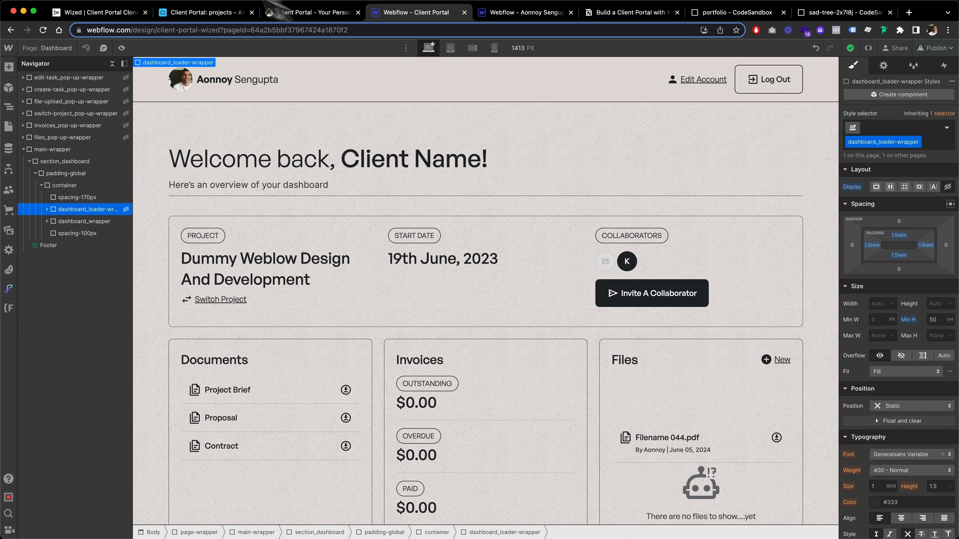
Switch to the Wized configurator and sign in to the client portal preview with the account's email and password.
{"action": "left_click", "coordinate": [102, 13]}
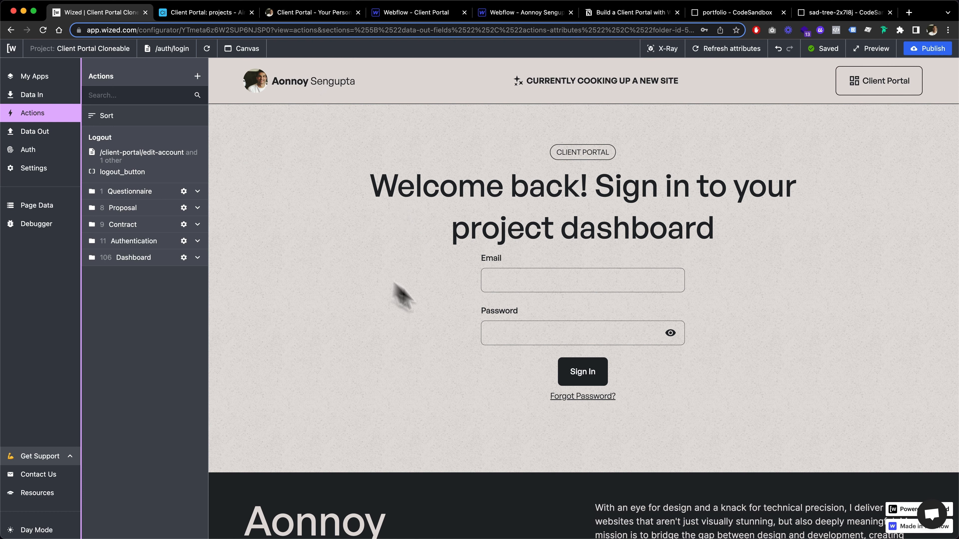
{"action": "left_click", "coordinate": [562, 280]}
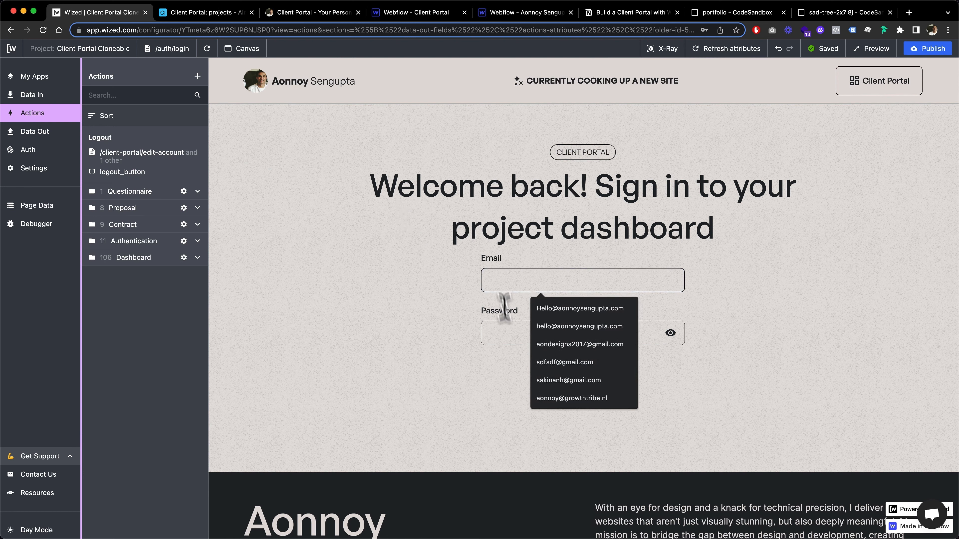
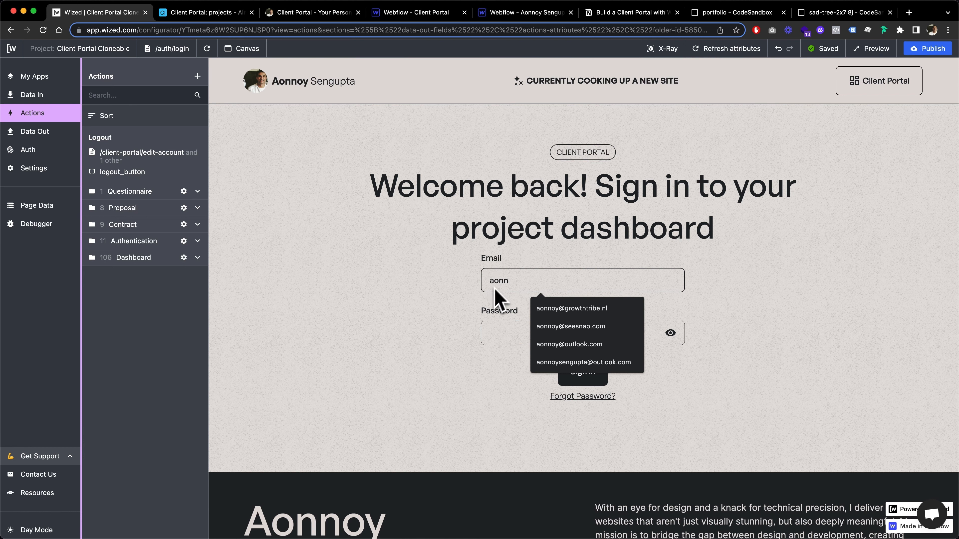
{"action": "left_click", "coordinate": [561, 316]}
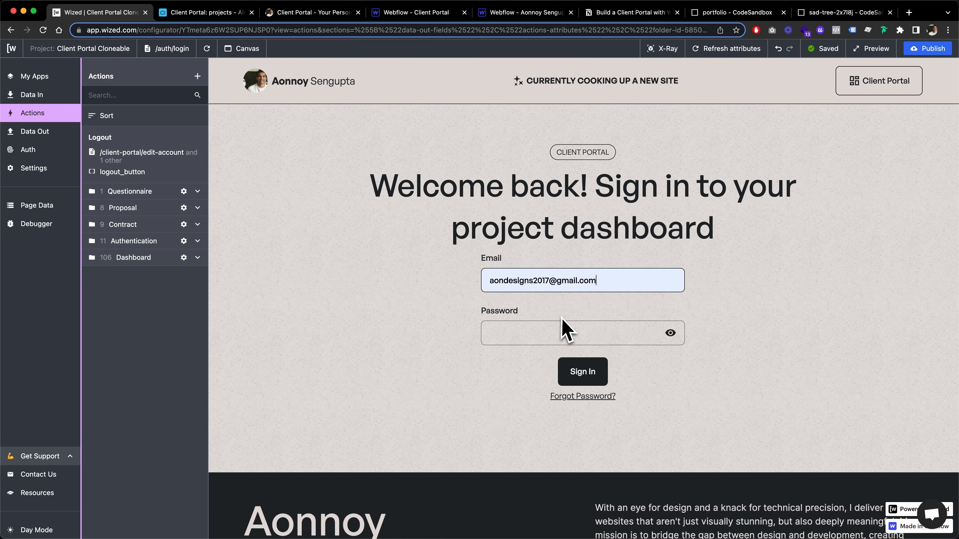
{"action": "left_click", "coordinate": [535, 336]}
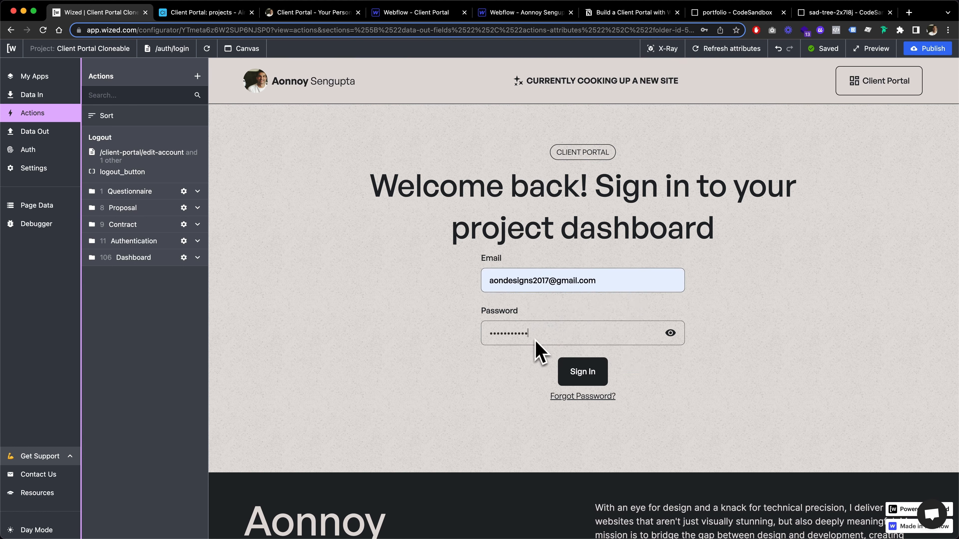
{"action": "left_click", "coordinate": [598, 367]}
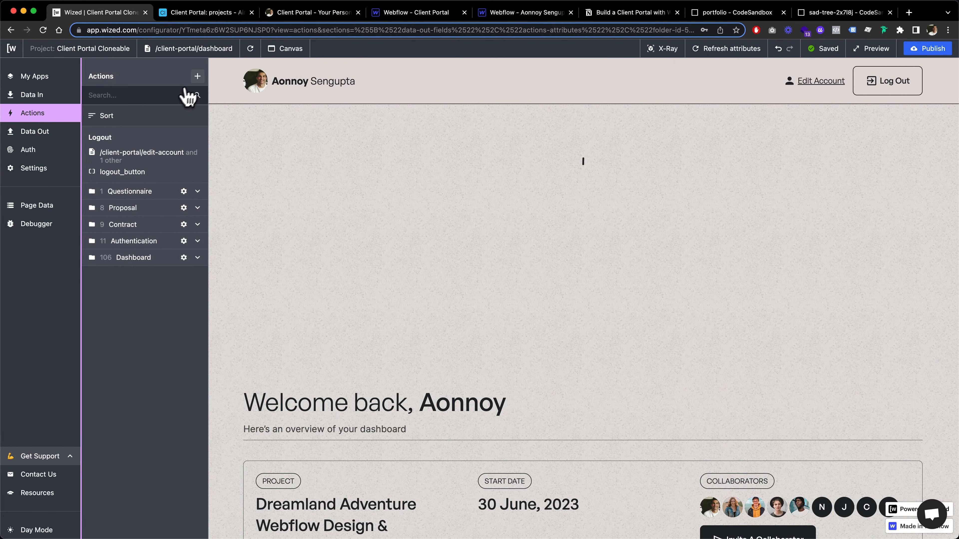
Create an action named Set Visibility for Dashboard Loader and apply it to the dashboard_loader attribute.
{"action": "left_click", "coordinate": [197, 76]}
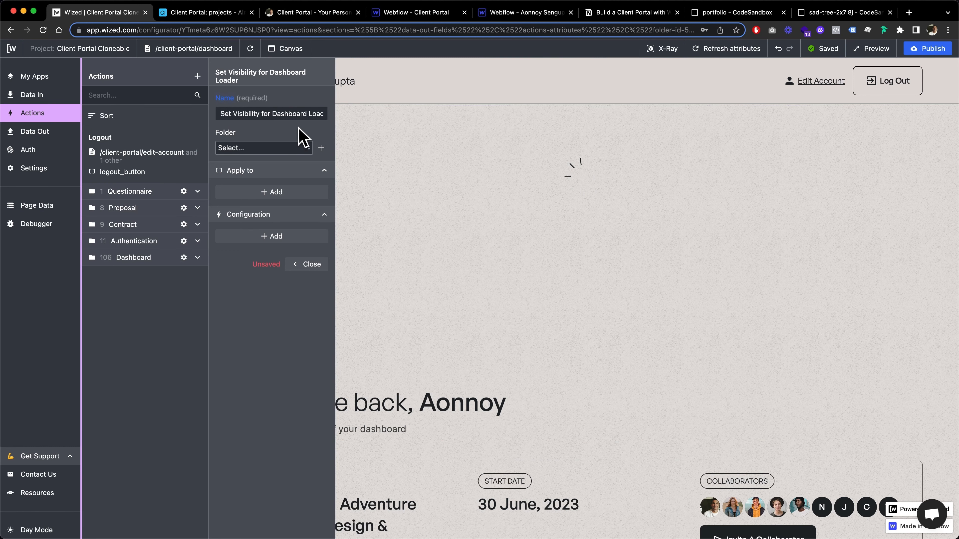
{"action": "left_click", "coordinate": [268, 191]}
{"action": "left_click", "coordinate": [265, 212]}
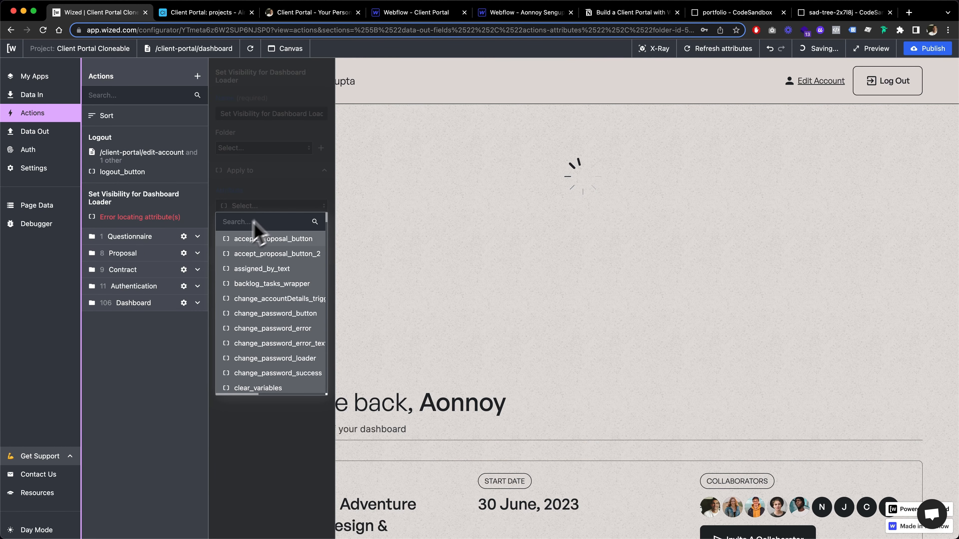
{"action": "type", "text": "dashboard"}
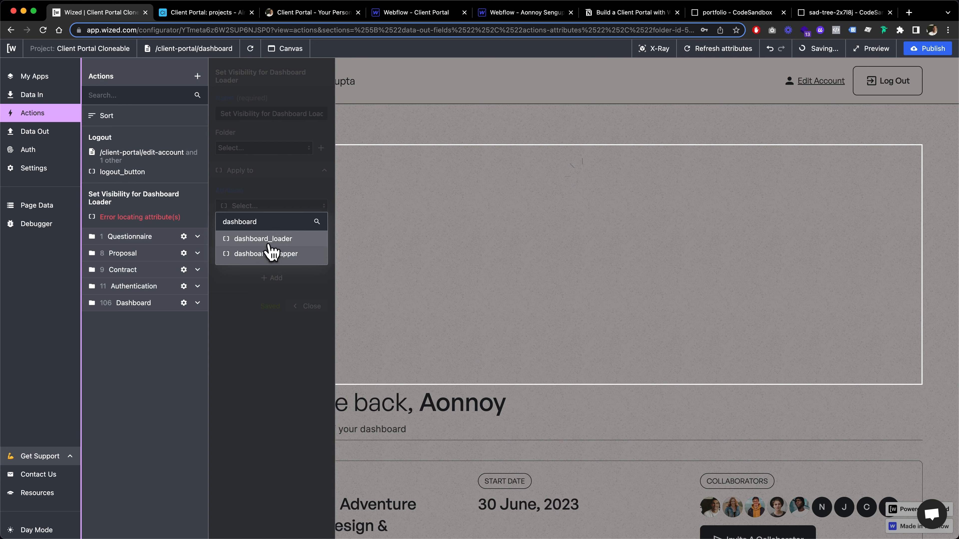
{"action": "left_click", "coordinate": [265, 241]}
Add a Set visibility configuration to the dashboard loader action.
{"action": "left_click", "coordinate": [251, 279]}
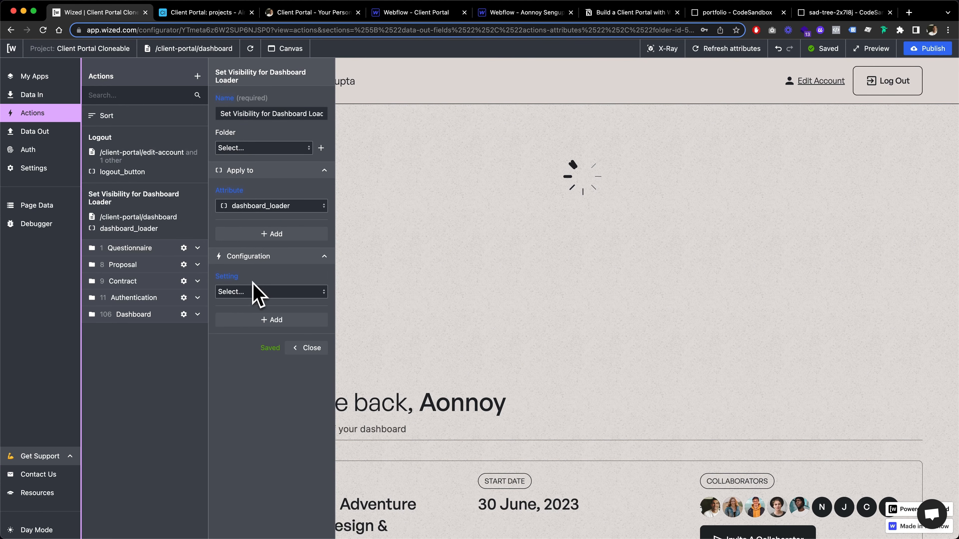
{"action": "left_click", "coordinate": [250, 292]}
{"action": "left_click", "coordinate": [250, 356]}
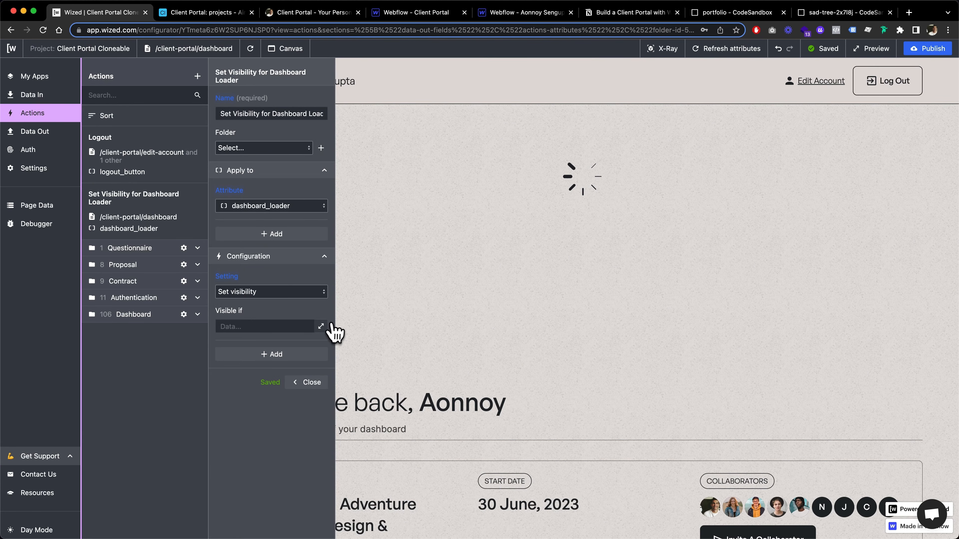
Insert the Load Clients request's r.9.$.isRequesting state into the Visible if condition.
{"action": "left_click", "coordinate": [320, 326]}
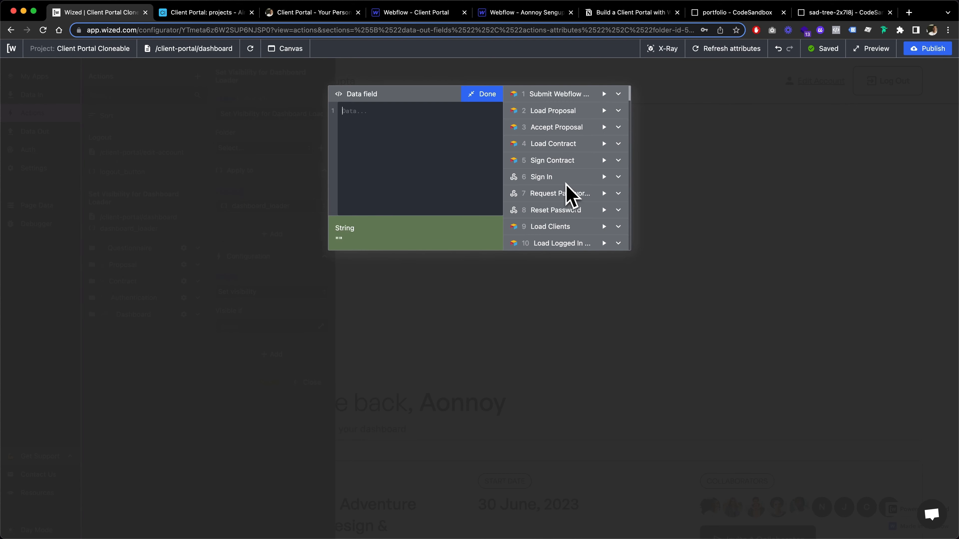
{"action": "scroll", "coordinate": [570, 193], "scroll_direction": "down", "scroll_amount": 2}
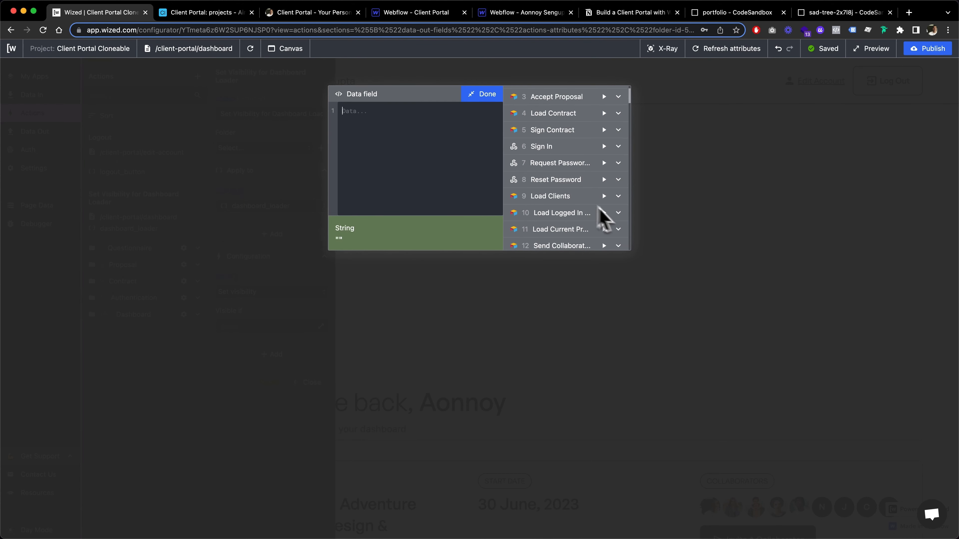
{"action": "left_click", "coordinate": [618, 196]}
{"action": "scroll", "coordinate": [591, 211], "scroll_direction": "down", "scroll_amount": 3}
{"action": "scroll", "coordinate": [587, 210], "scroll_direction": "up", "scroll_amount": 1}
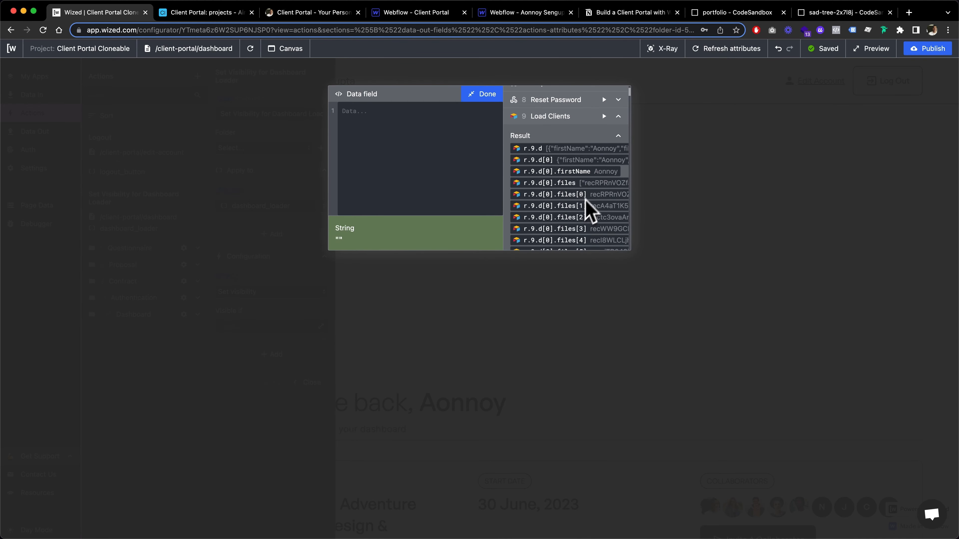
{"action": "scroll", "coordinate": [570, 143], "scroll_direction": "down", "scroll_amount": 10}
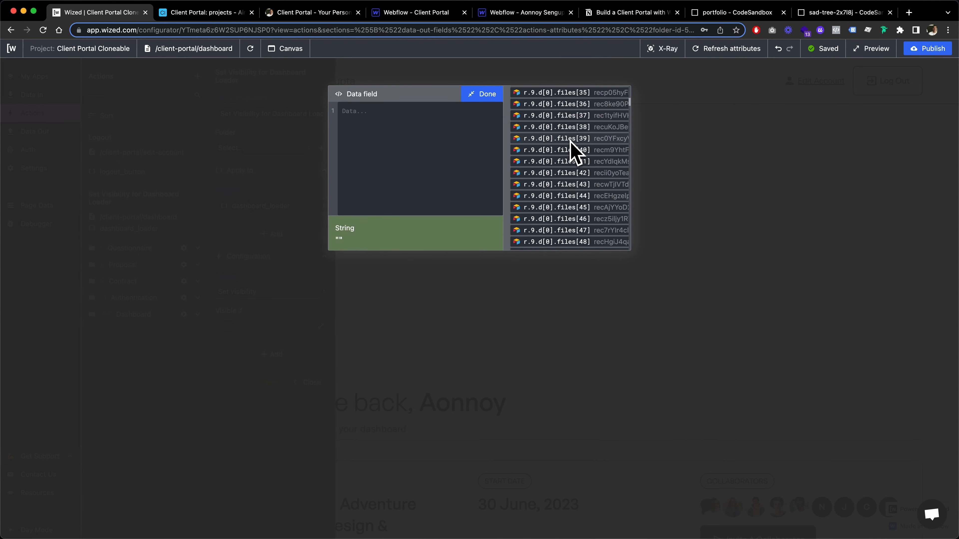
{"action": "scroll", "coordinate": [571, 149], "scroll_direction": "down", "scroll_amount": 12}
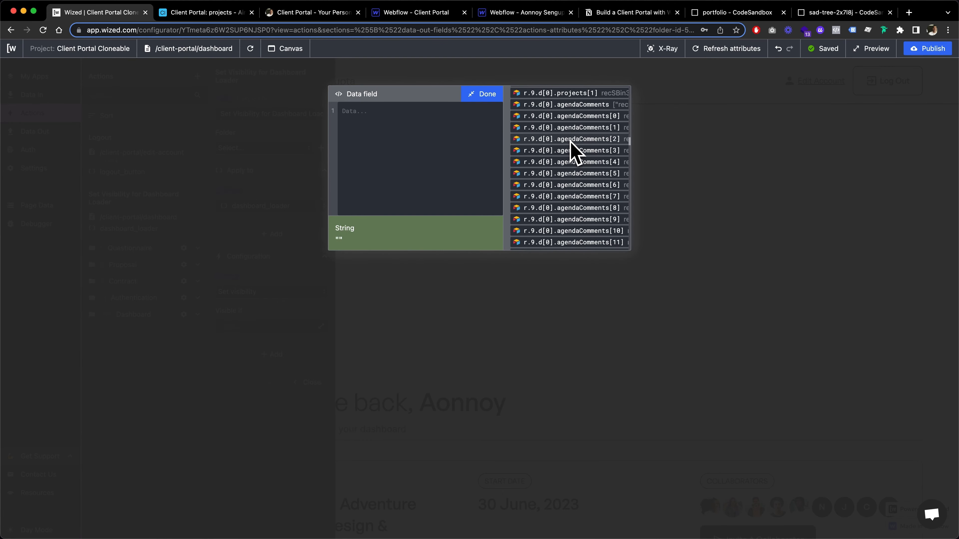
{"action": "scroll", "coordinate": [571, 150], "scroll_direction": "down", "scroll_amount": 15}
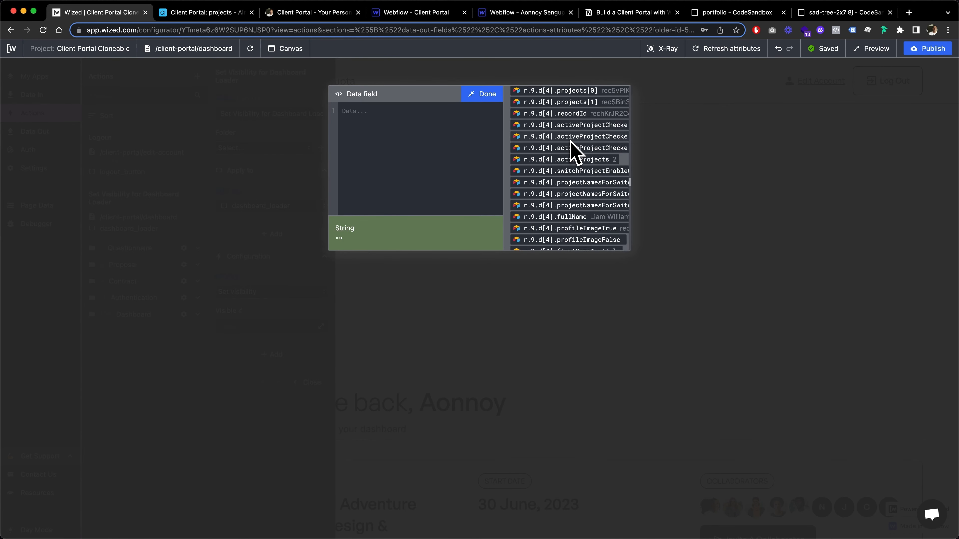
{"action": "scroll", "coordinate": [571, 150], "scroll_direction": "down", "scroll_amount": 12}
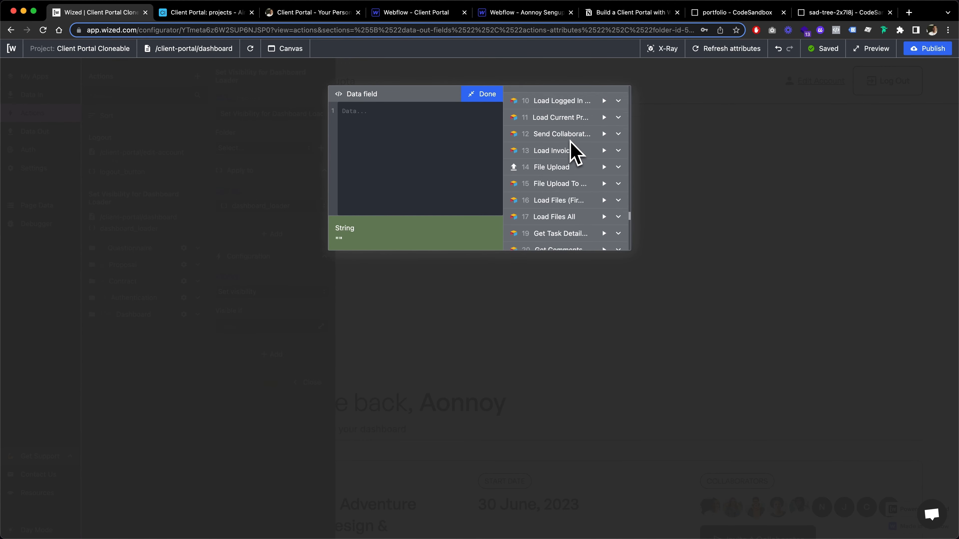
{"action": "scroll", "coordinate": [571, 150], "scroll_direction": "up", "scroll_amount": 3}
{"action": "left_click", "coordinate": [563, 134]}
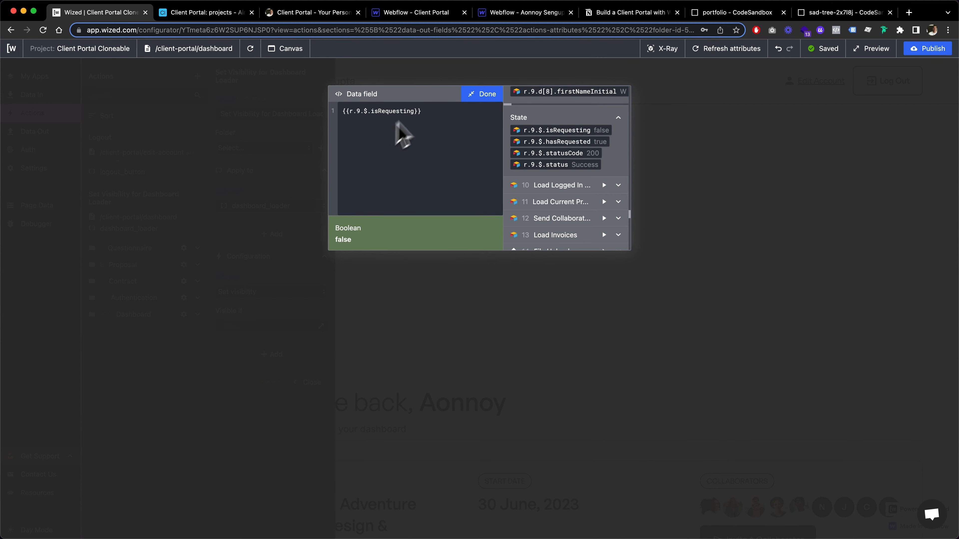